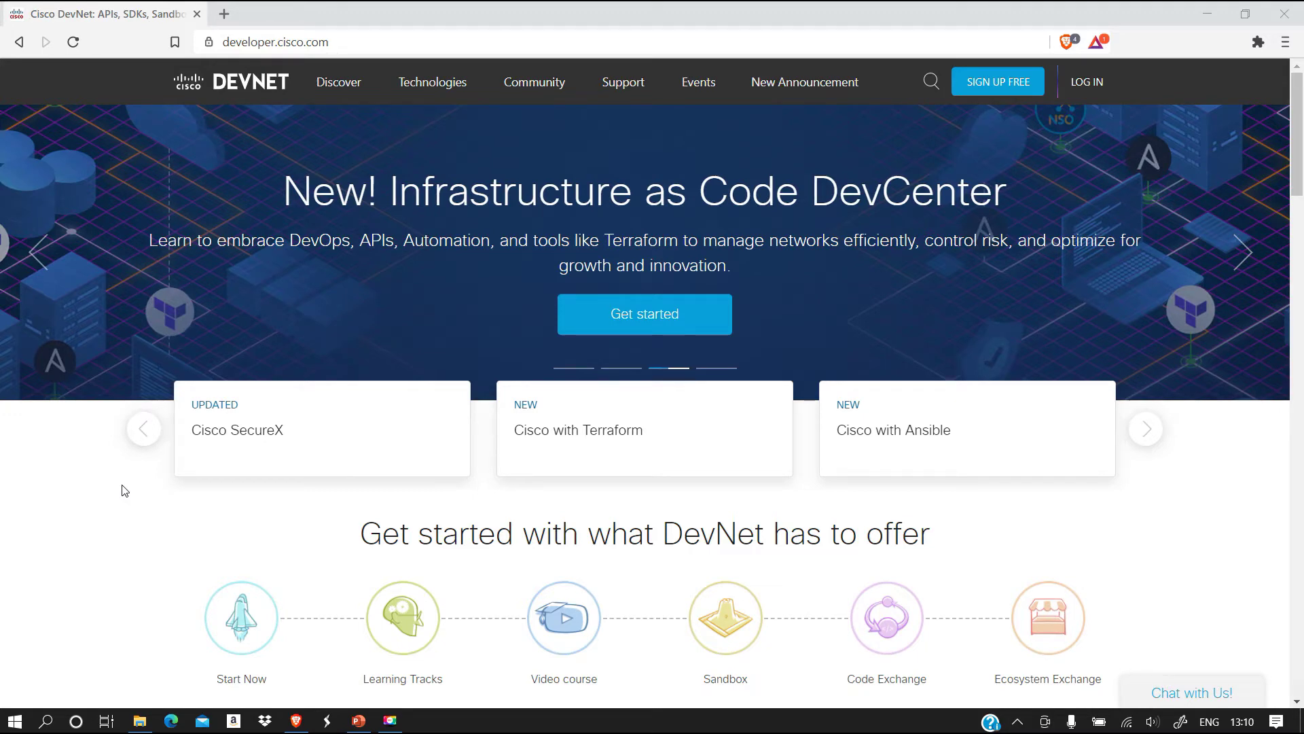
Step: Open the DevNet sign-in options, dismiss them, and go to the Sandbox Cisco ID login
scroll(999, 88, "down", 1)
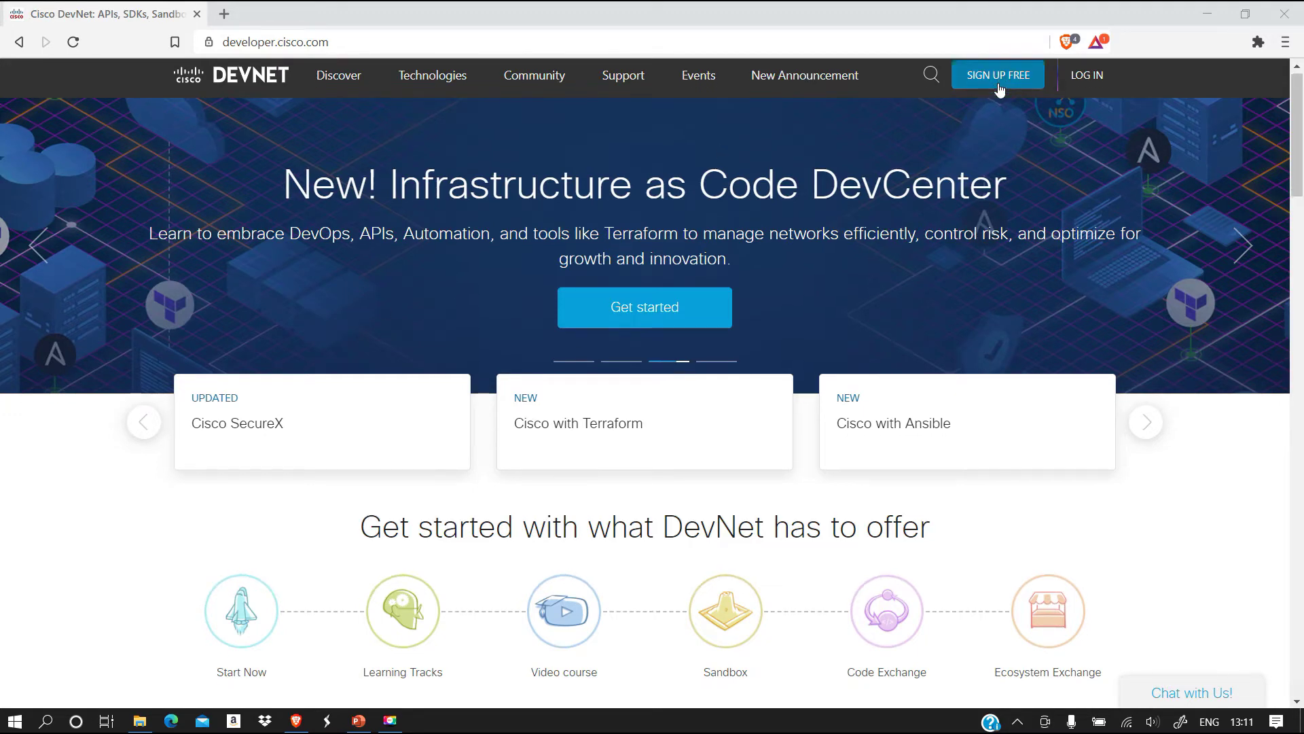
left_click(998, 75)
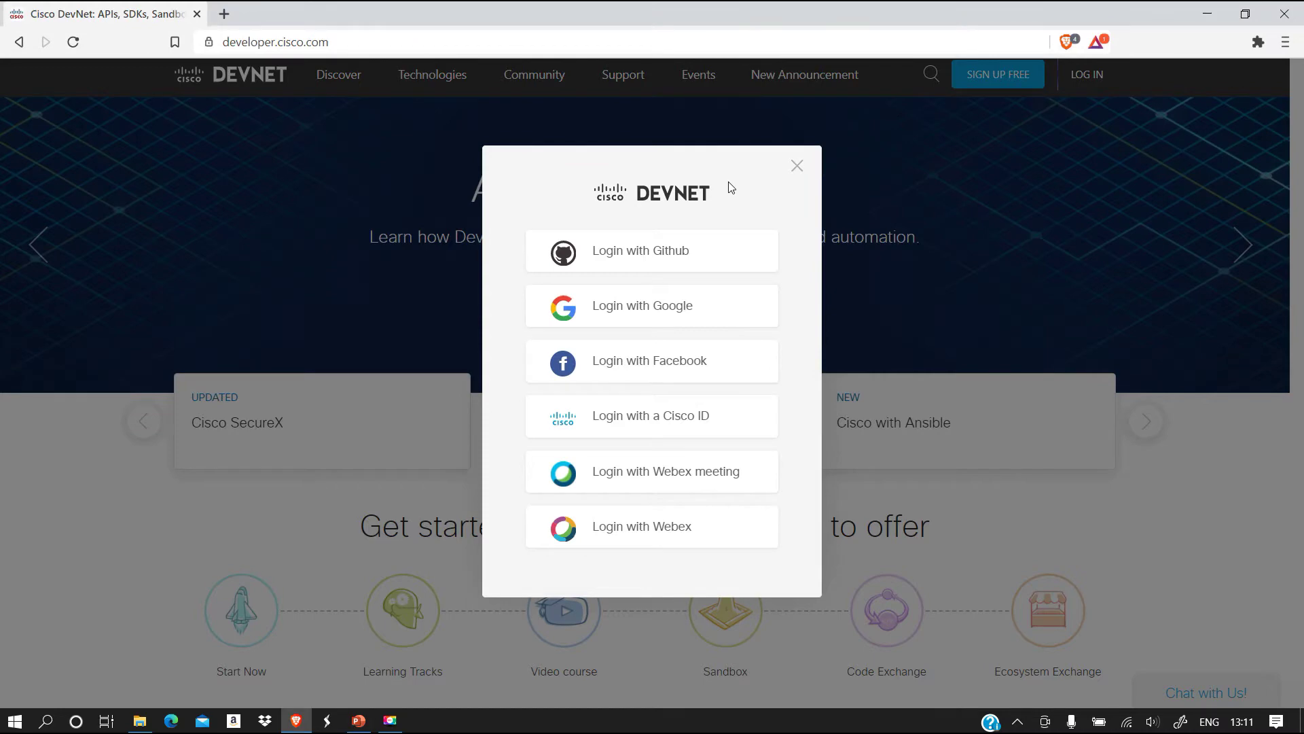
left_click(797, 166)
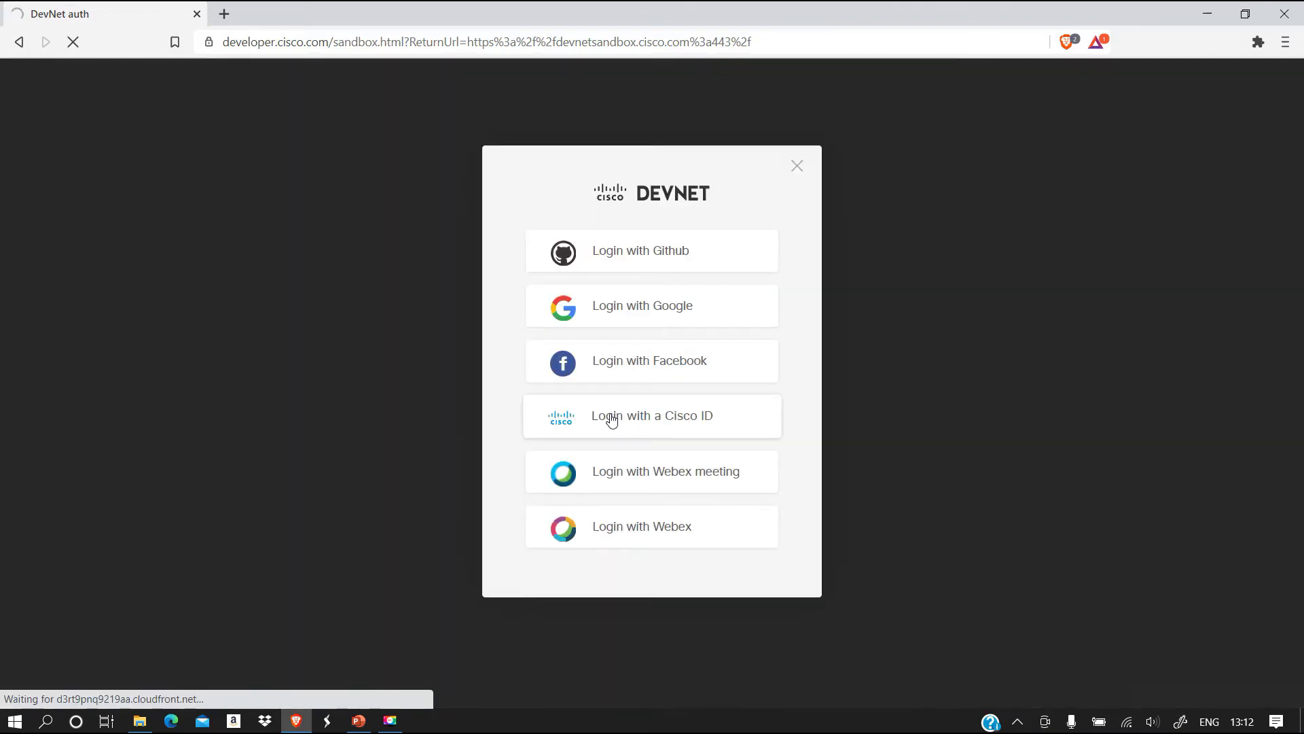
left_click(611, 417)
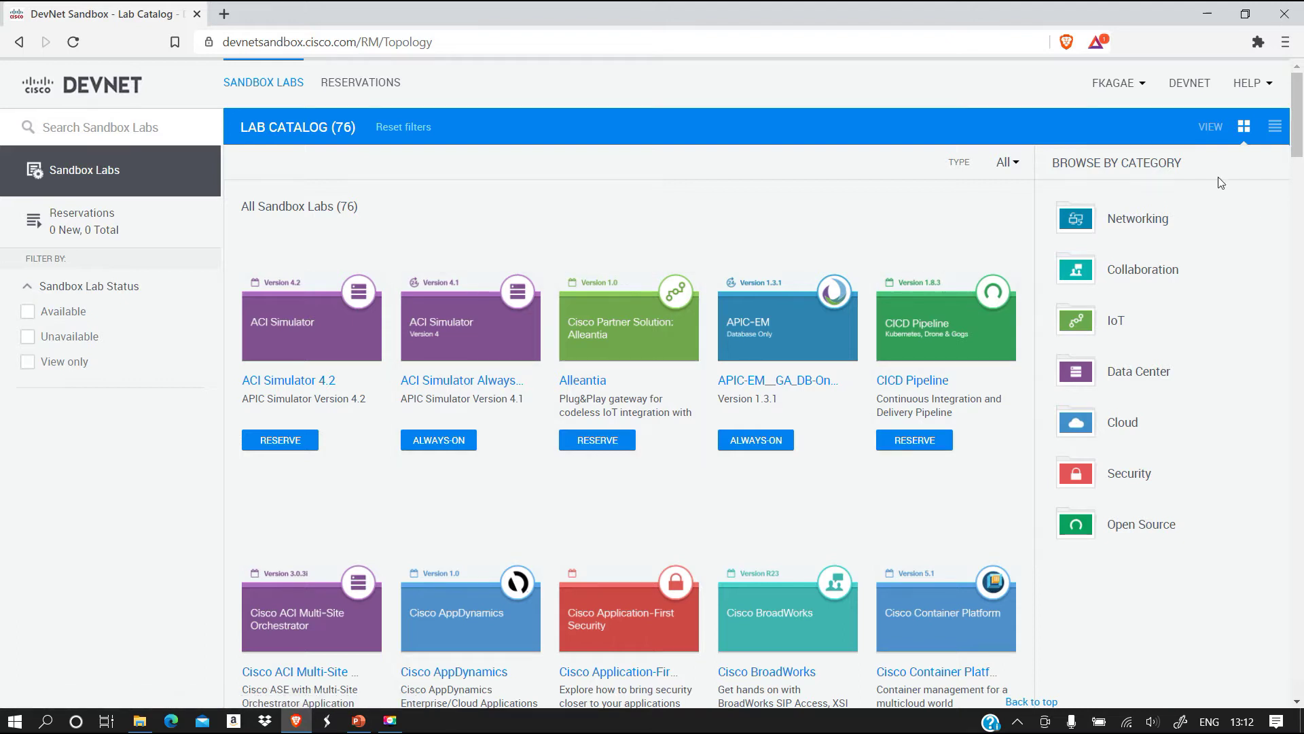
Step: Filter the sandbox catalog to the Networking category and start reserving Cisco Modeling Labs
mouse_move(1299, 124)
left_mouse_down()
mouse_move(1298, 188)
mouse_move(1299, 113)
left_mouse_up()
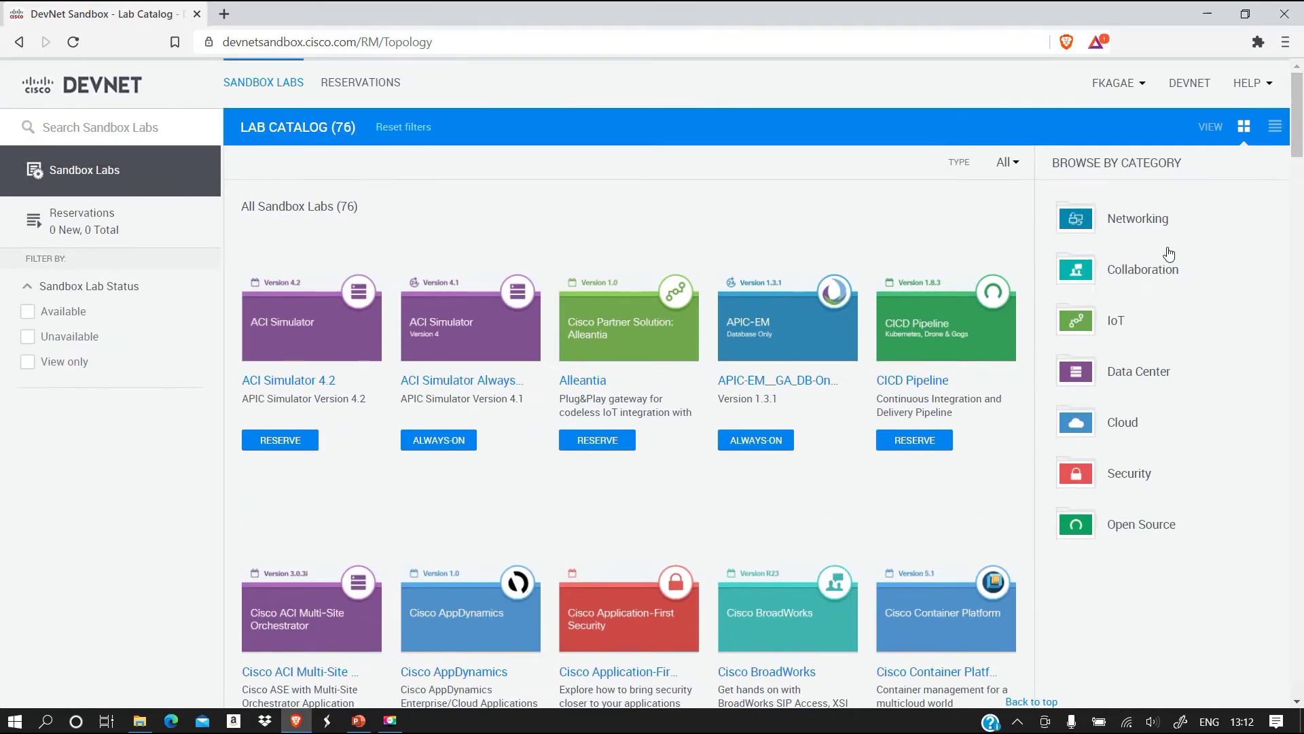
left_click(1122, 224)
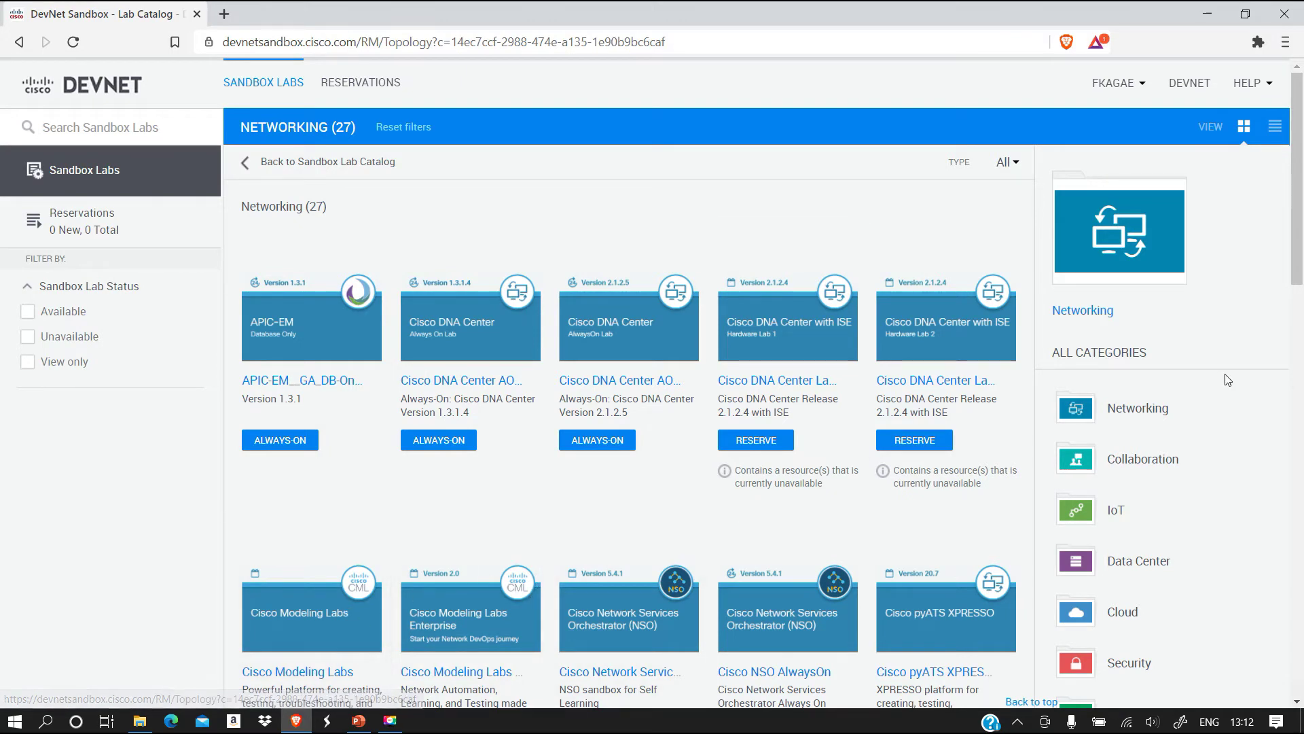
scroll(323, 437, "down", 3)
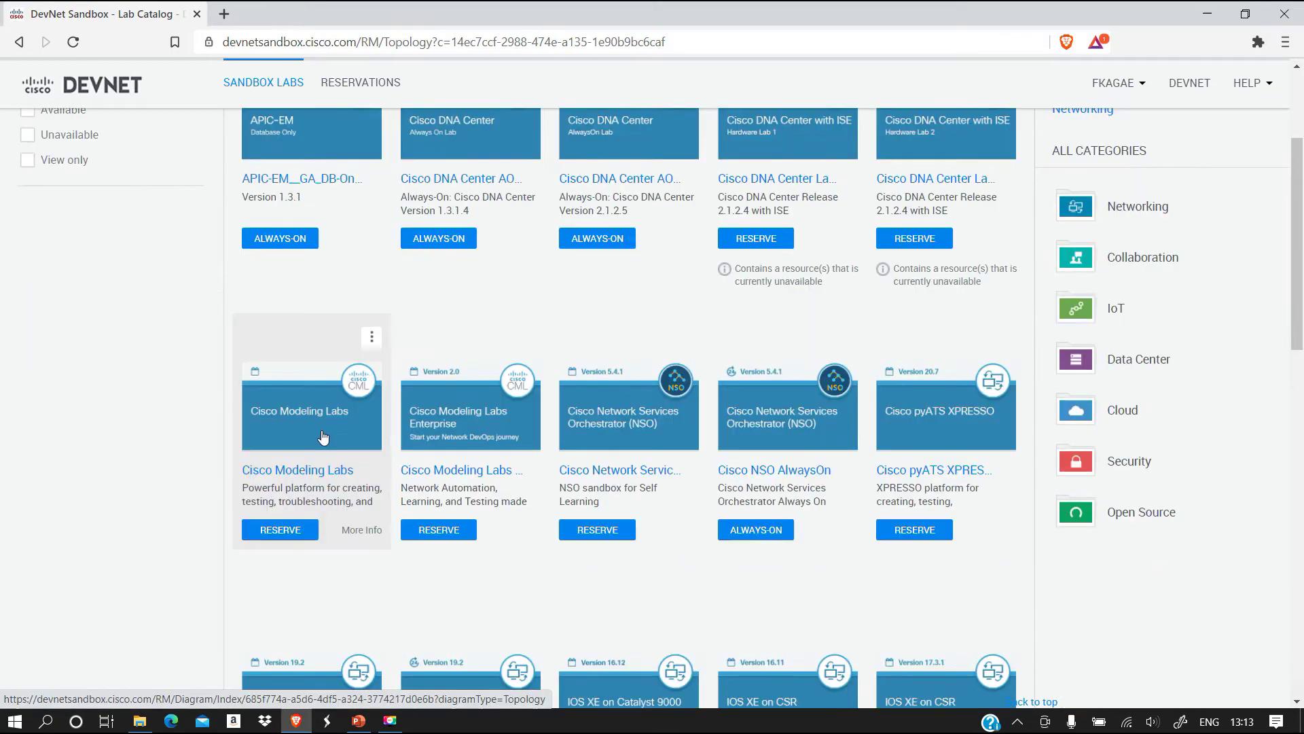
left_click(272, 531)
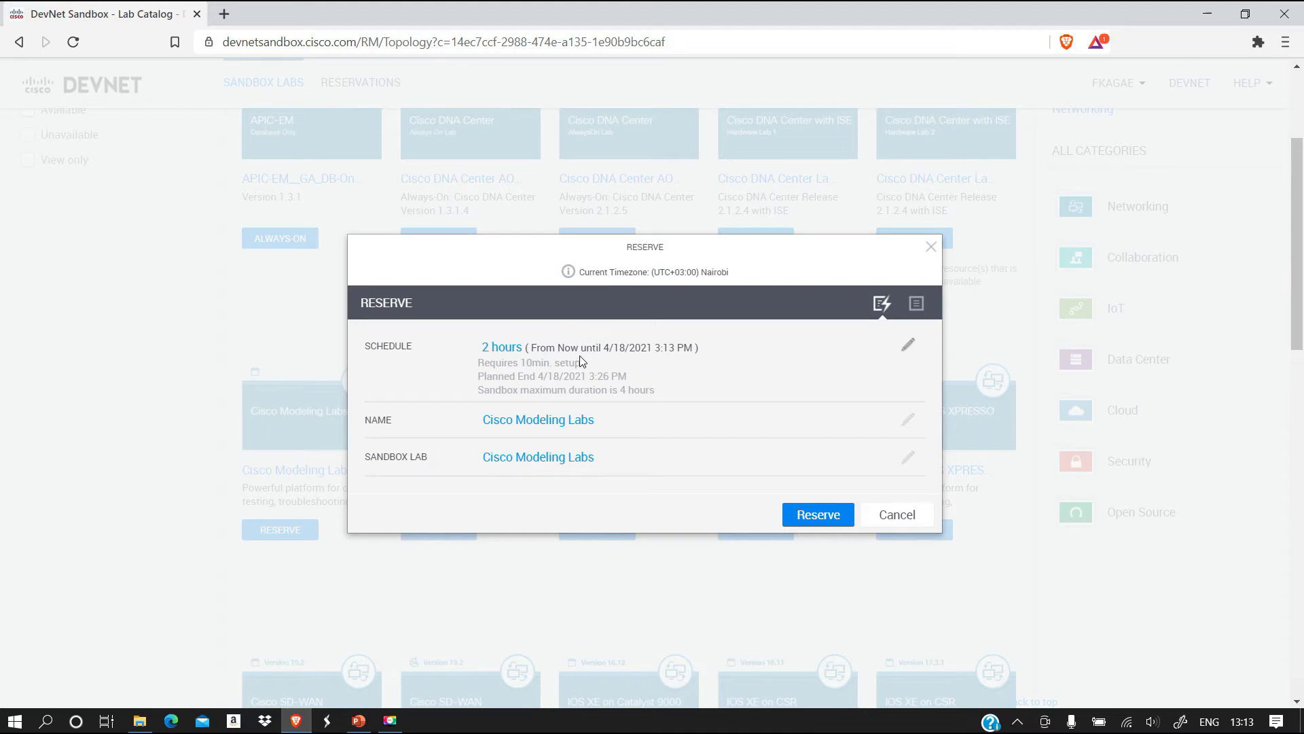
Step: Review the 2-hour start-now schedule and confirm the Cisco Modeling Labs reservation
left_click(905, 345)
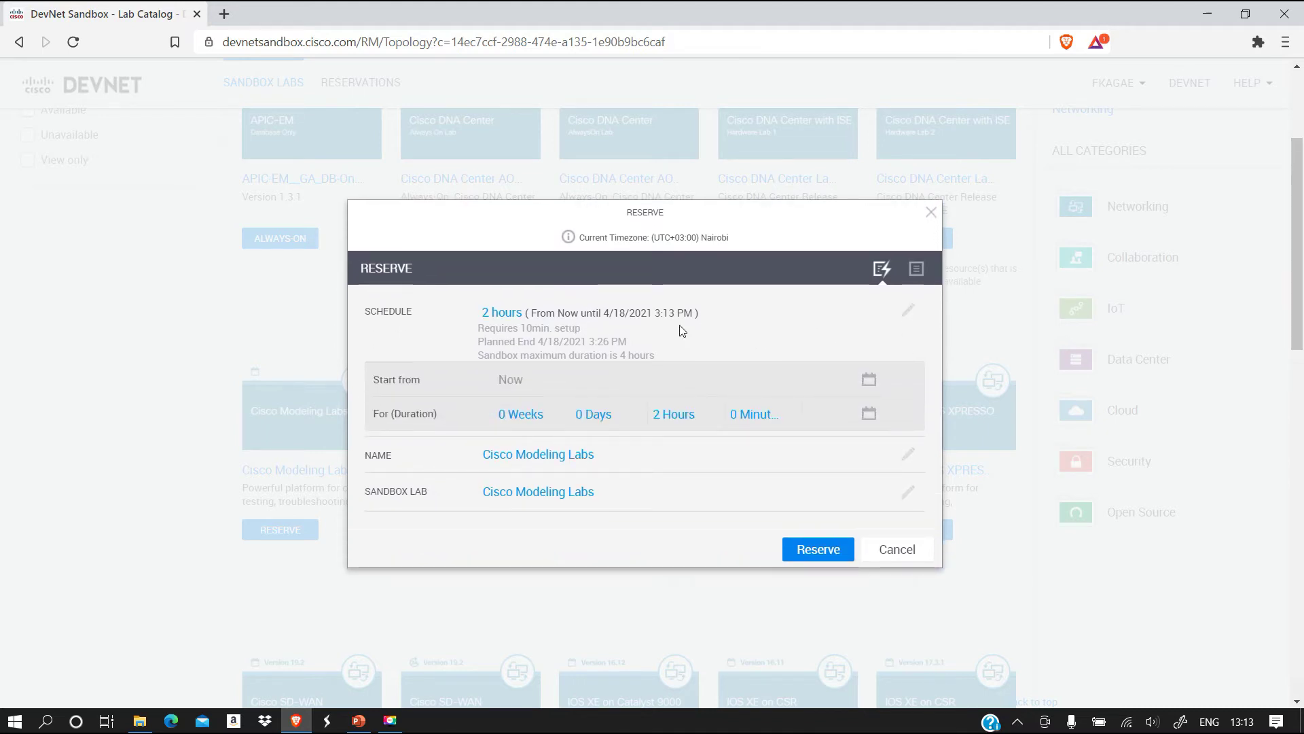
left_click(911, 312)
right_click(814, 520)
left_click(814, 518)
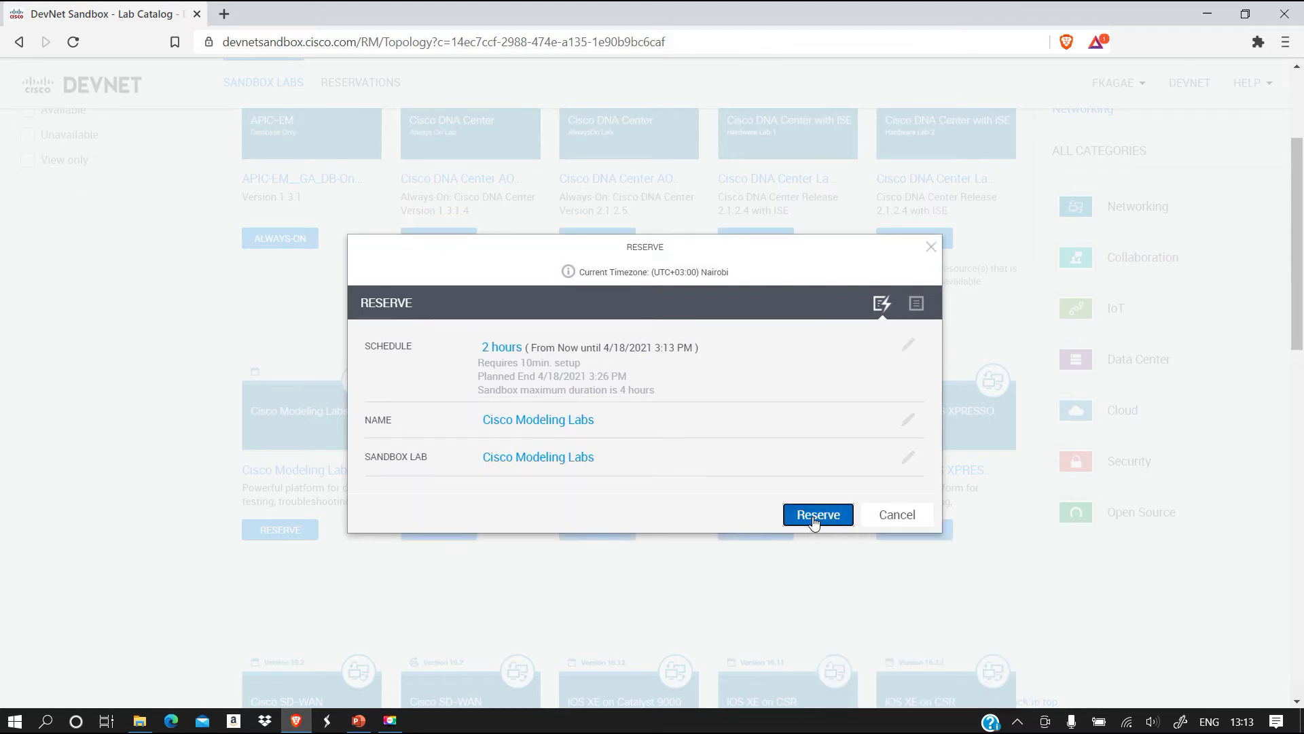
left_click(815, 515)
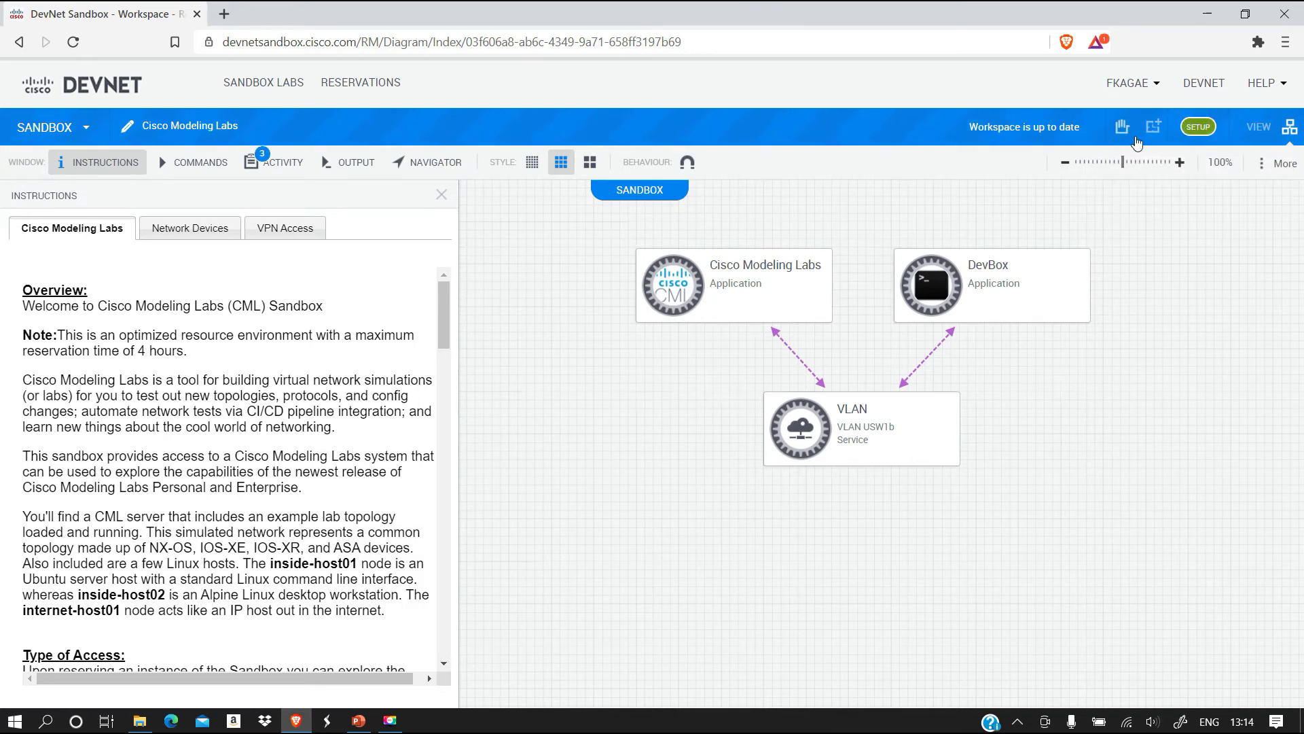
Step: Check the lab setup estimate and output log, then show the VPN Access instructions
left_click(1199, 135)
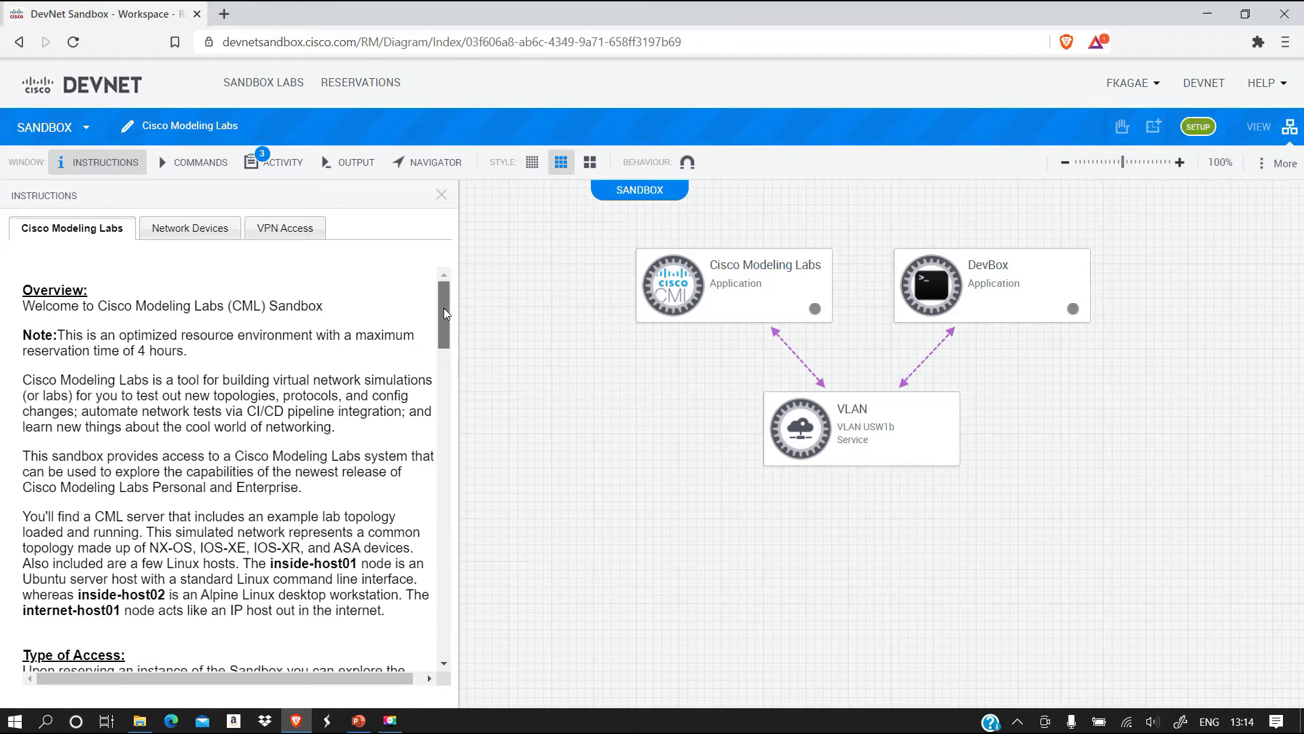
scroll(443, 308, "down", 2)
left_click_drag(450, 333, 449, 420)
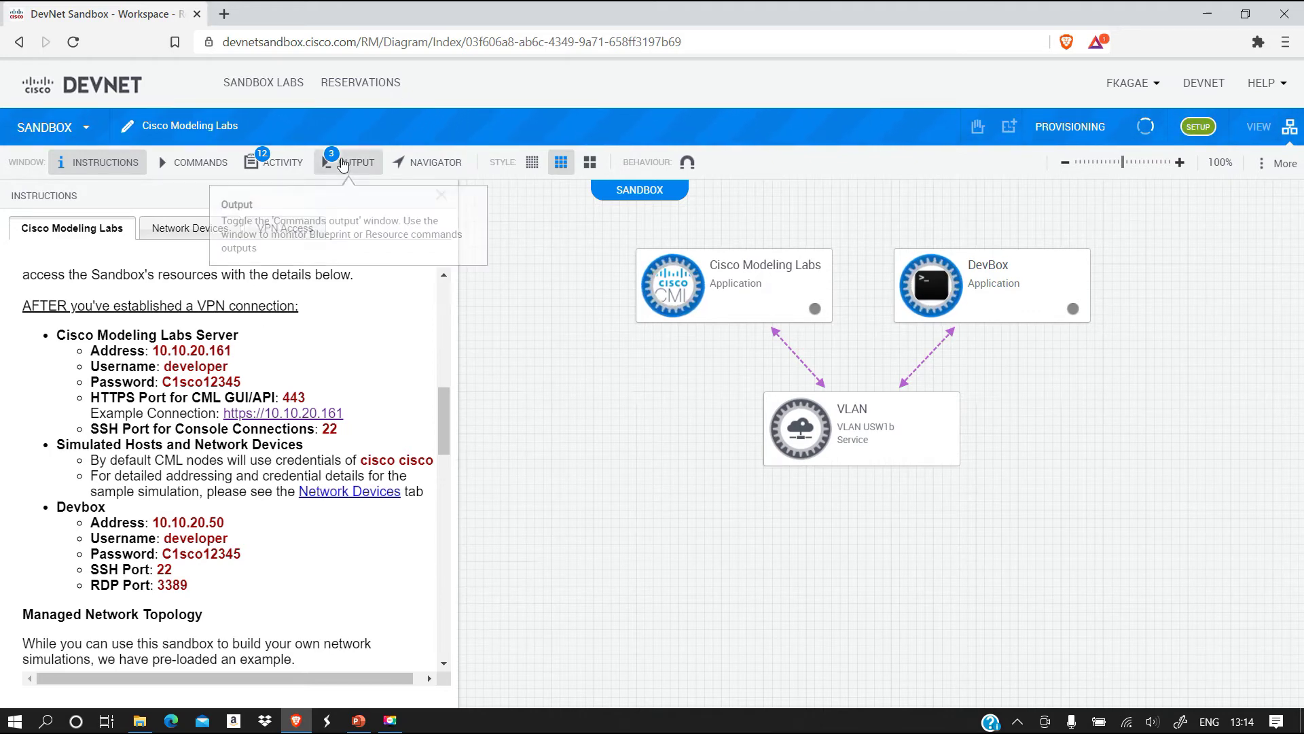
left_click(344, 164)
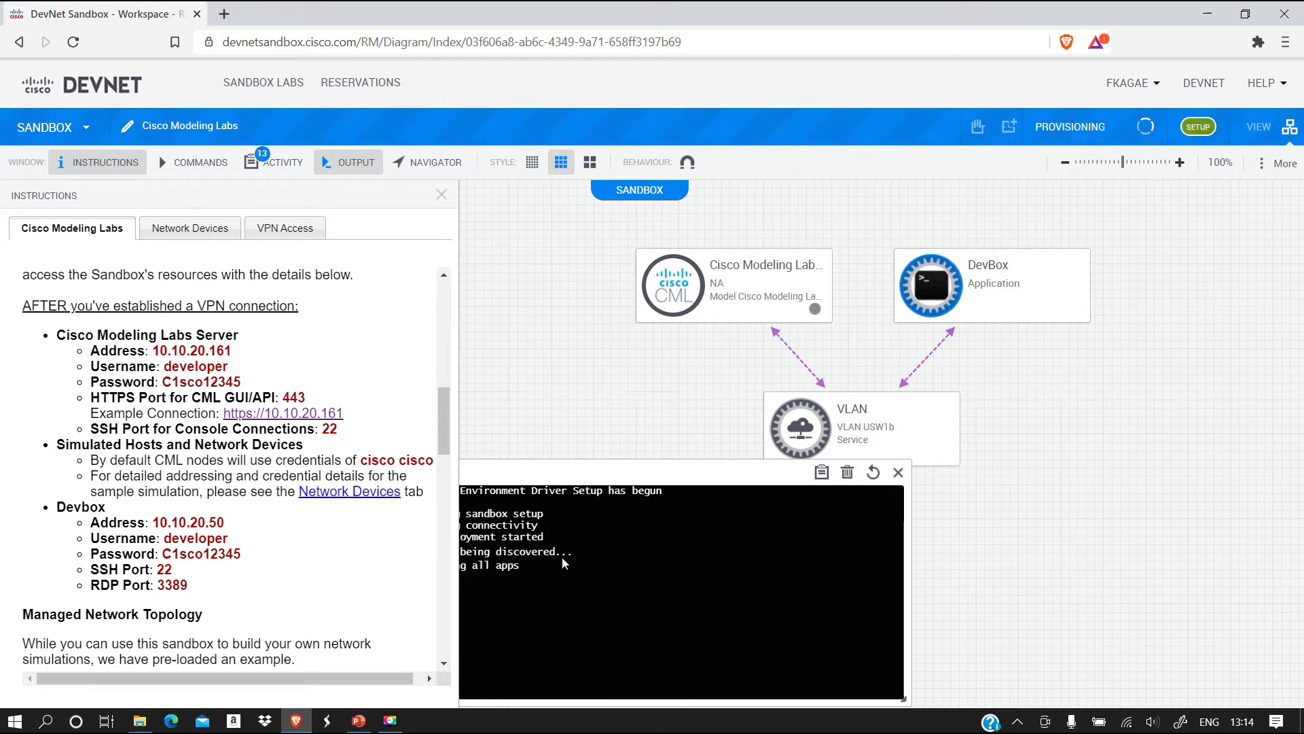
left_click(278, 231)
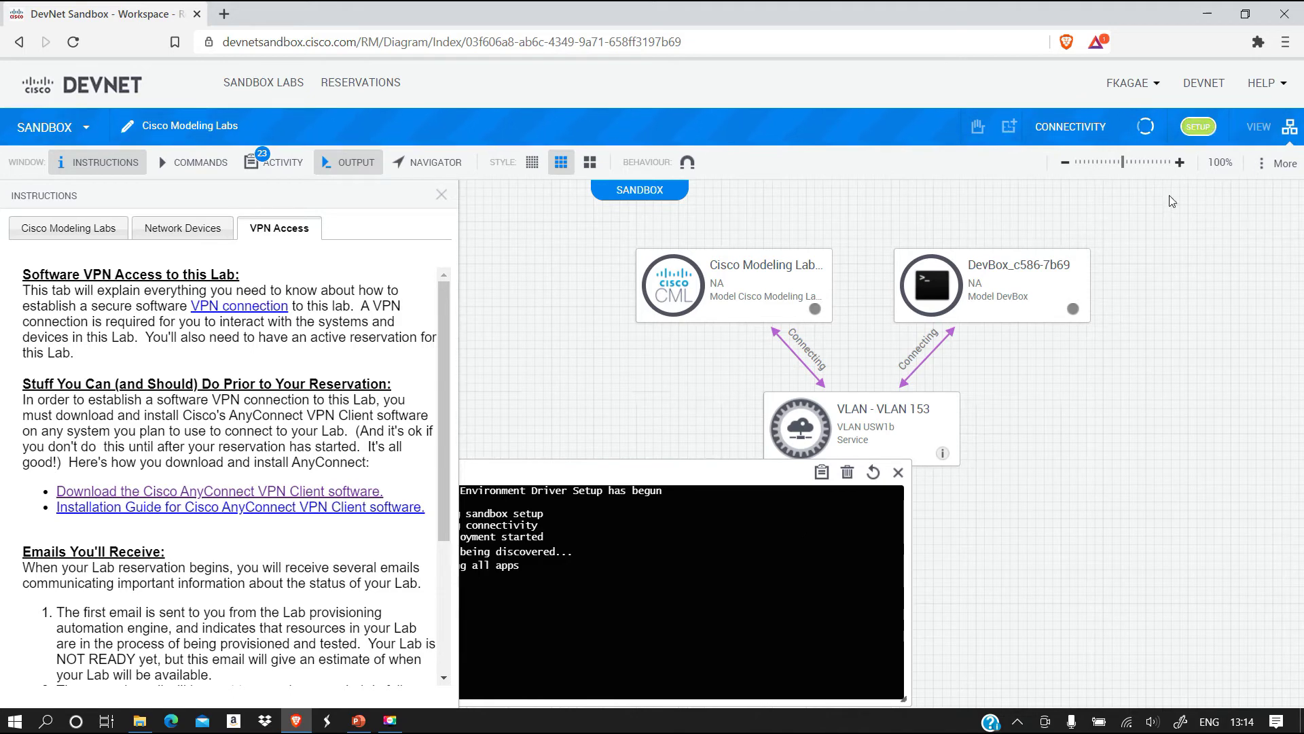
left_click(898, 474)
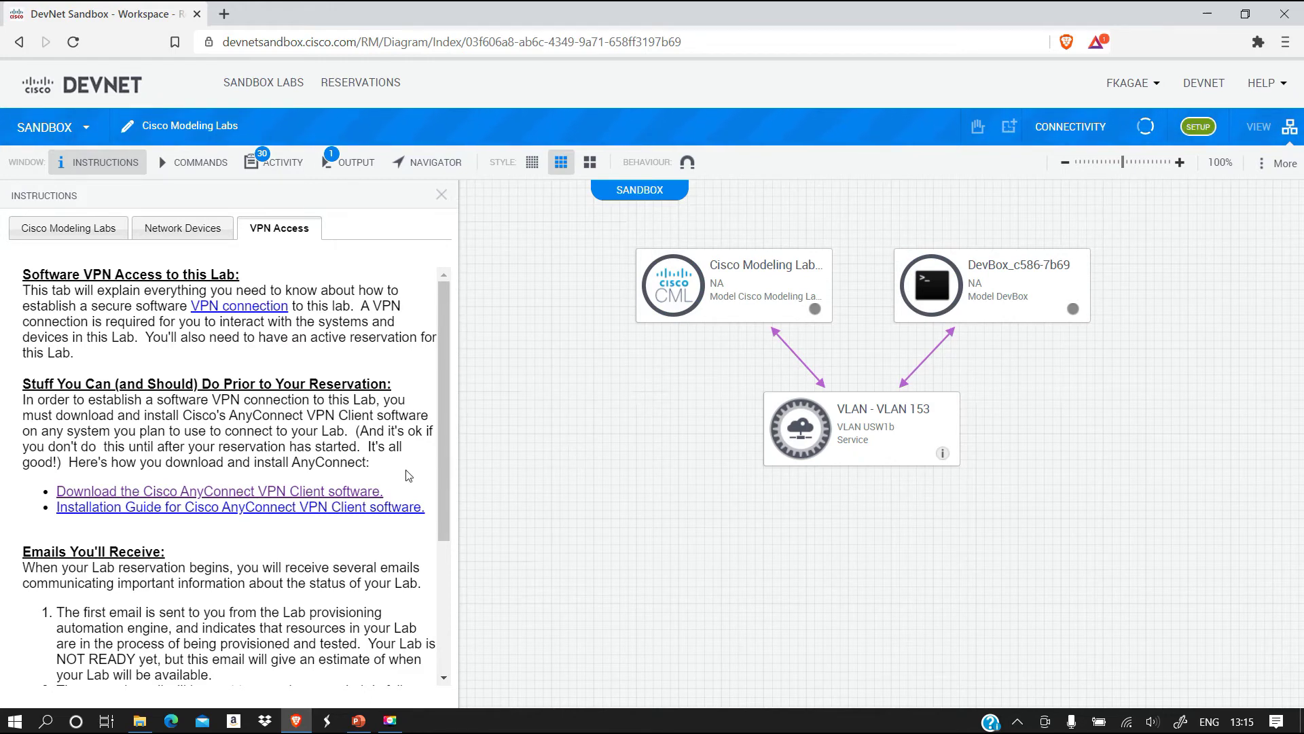
Step: Save the Windows AnyConnect VPN client zip into the Downloads folder
left_click(349, 489)
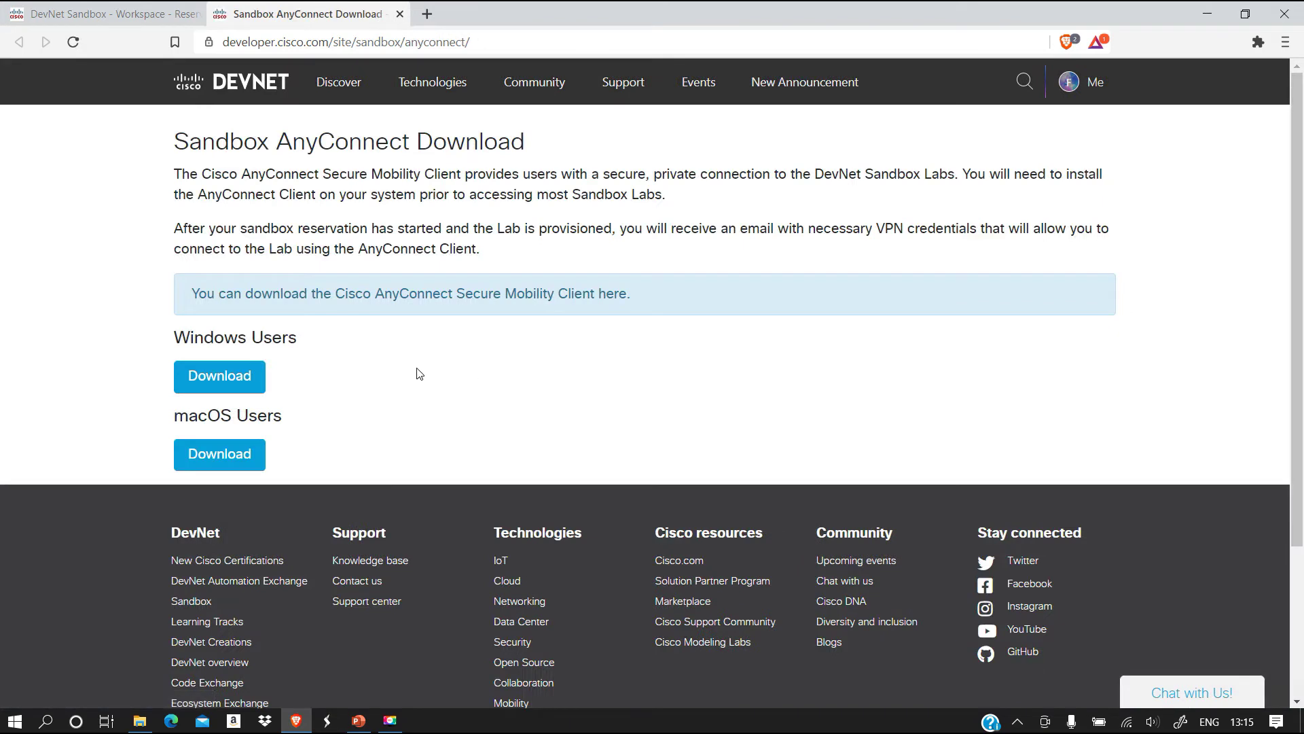
left_click(224, 378)
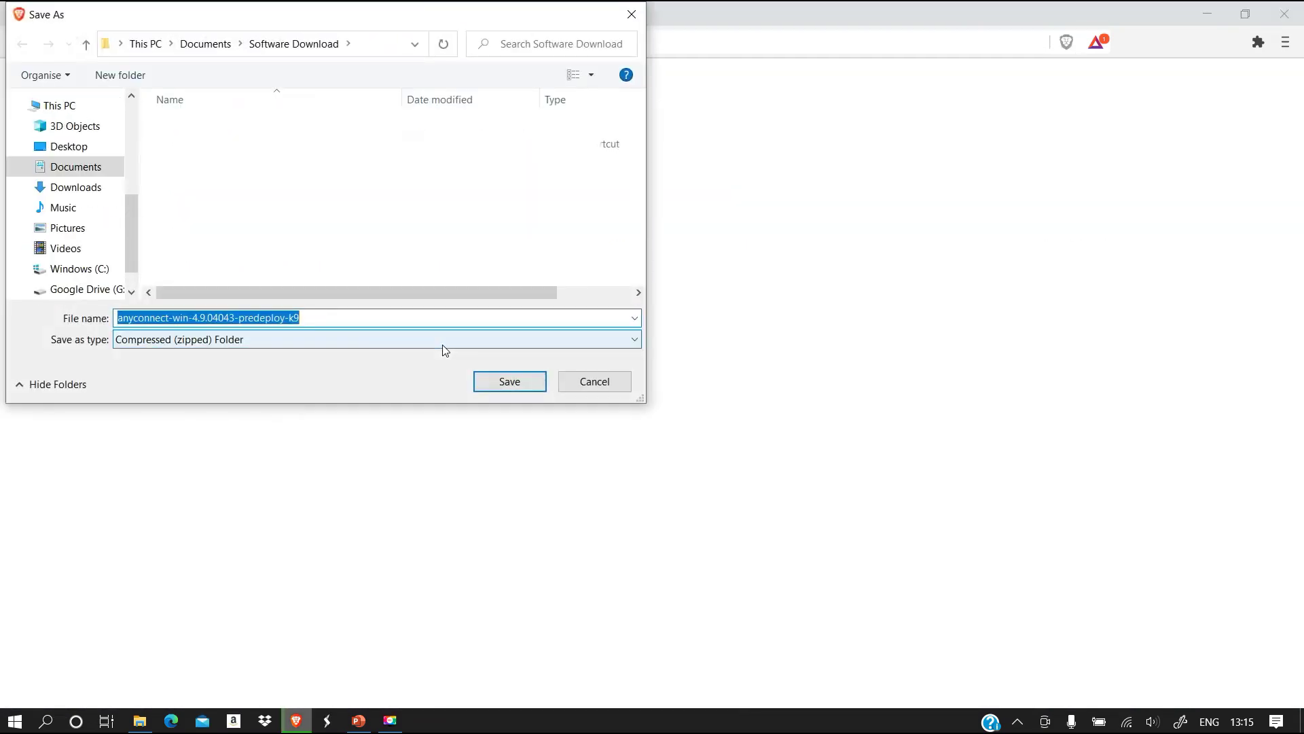
left_click(75, 187)
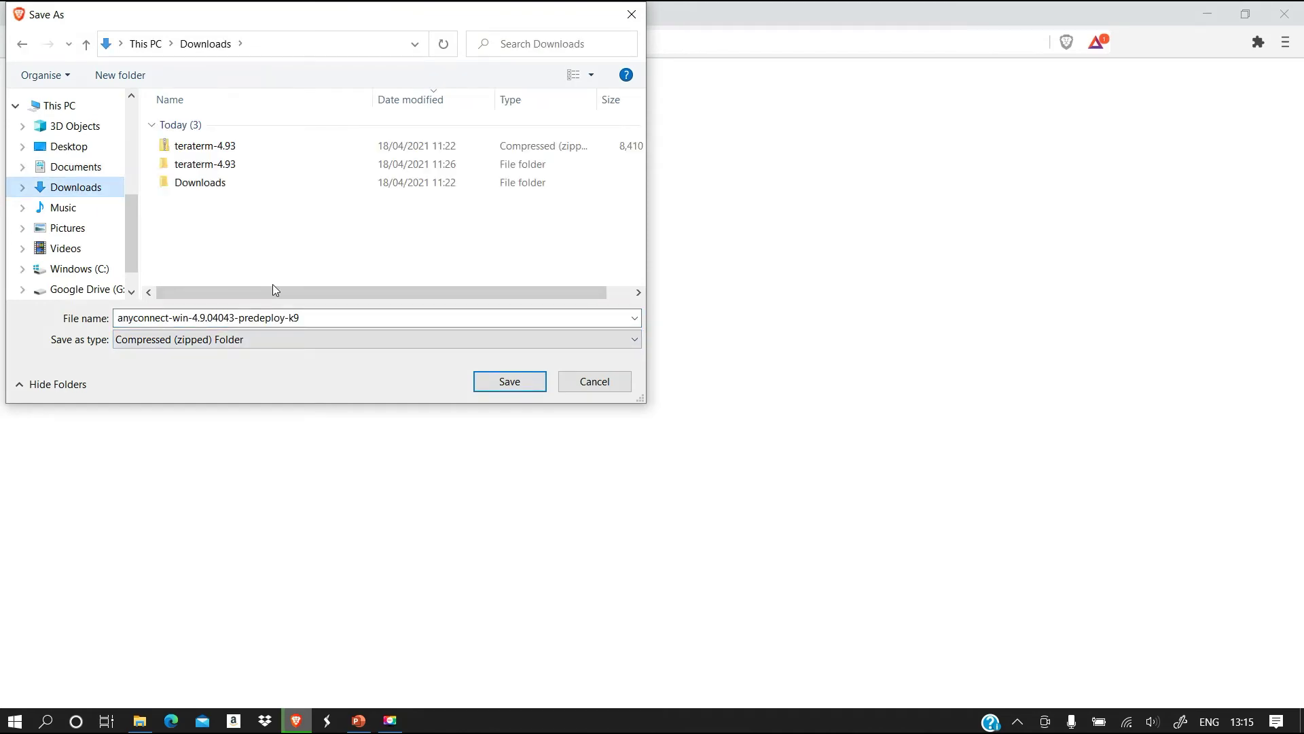
left_click(494, 379)
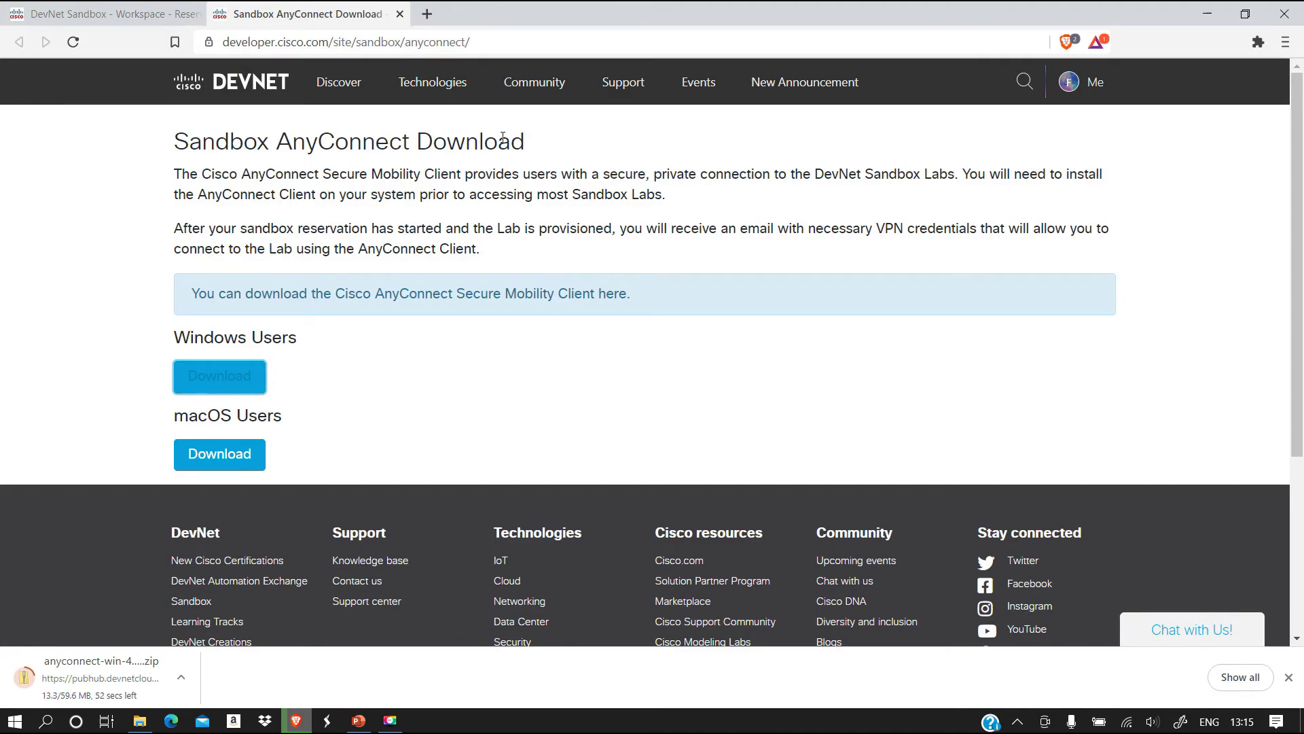
left_click(427, 14)
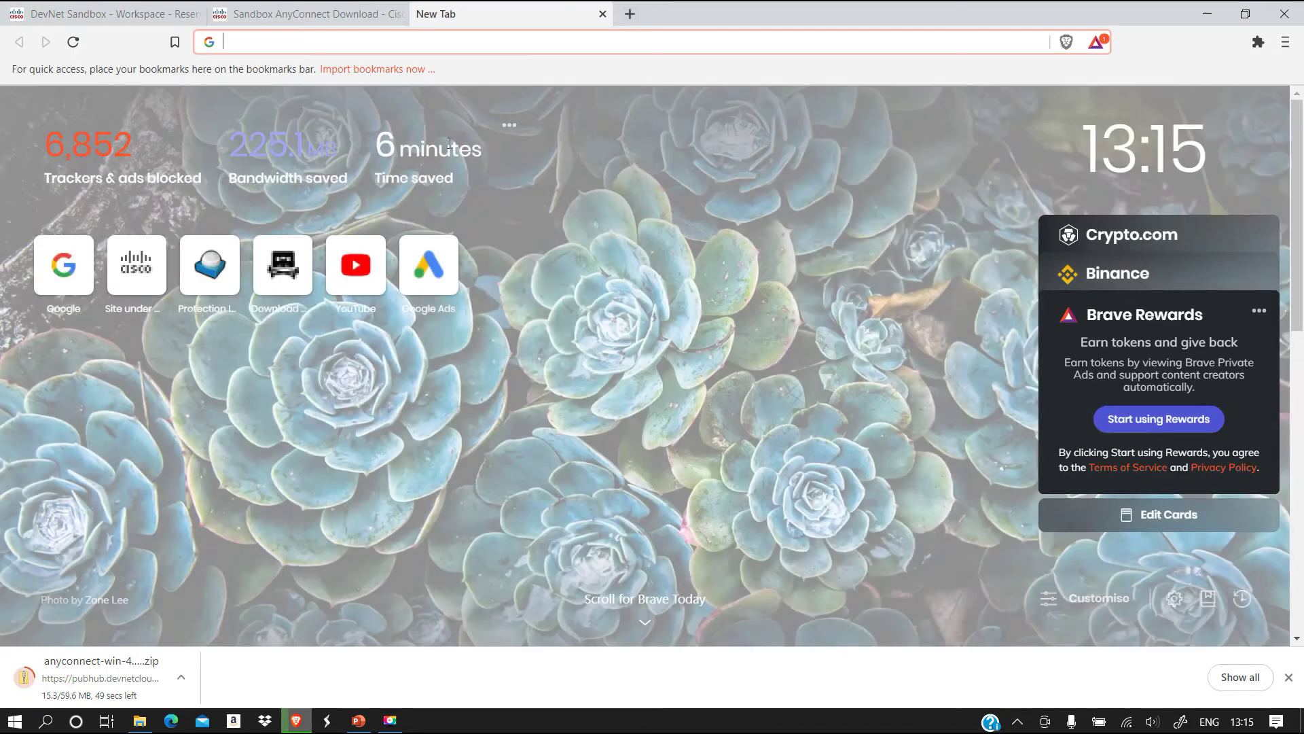
Step: Search Google for 'putty for windows'
type("Google.com")
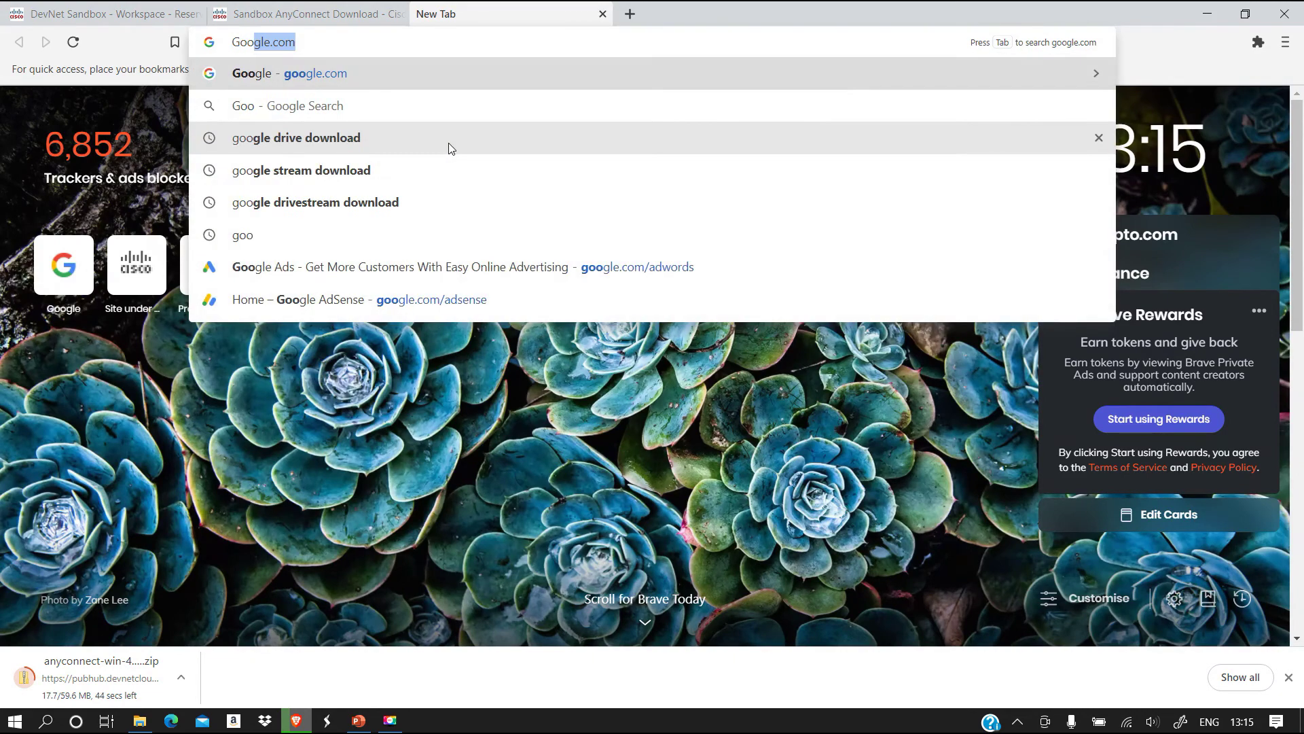
key("Return")
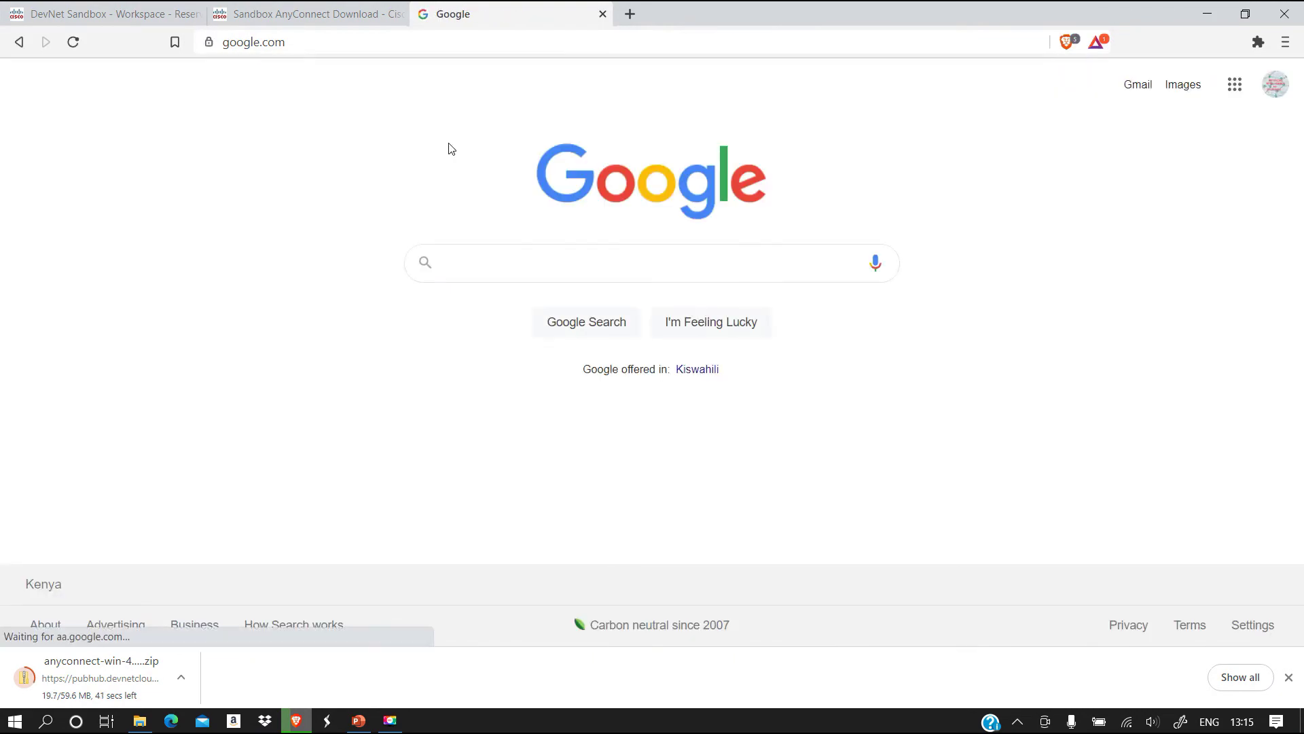
type("putty")
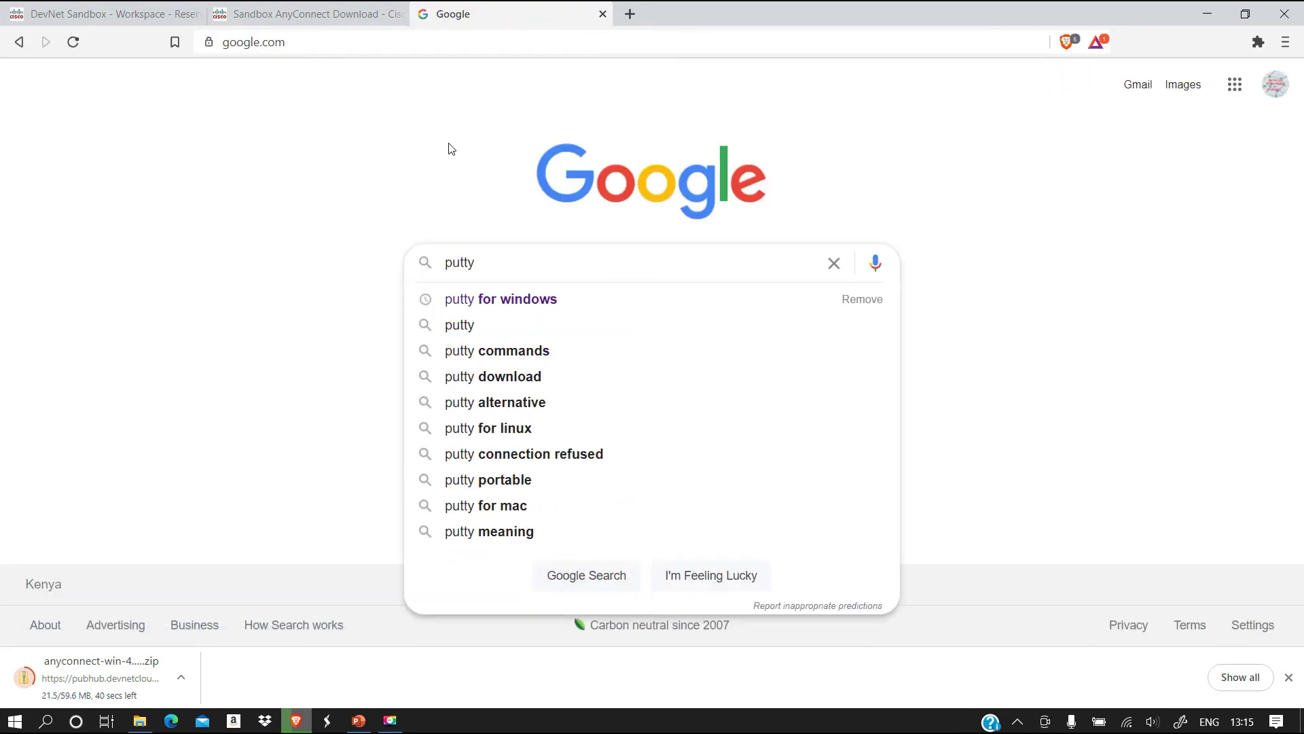
left_click(513, 302)
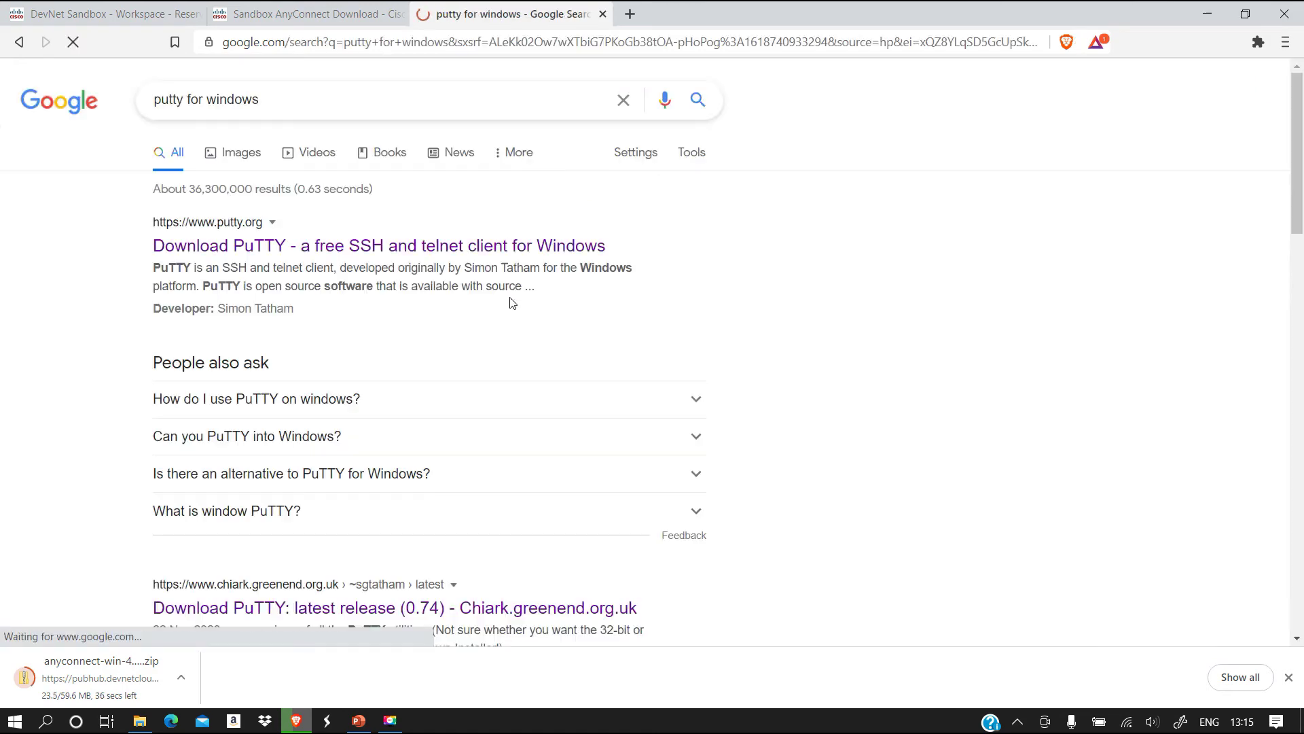
Step: Save the 64-bit putty.exe from the PuTTY latest-release page to Downloads
left_click(468, 253)
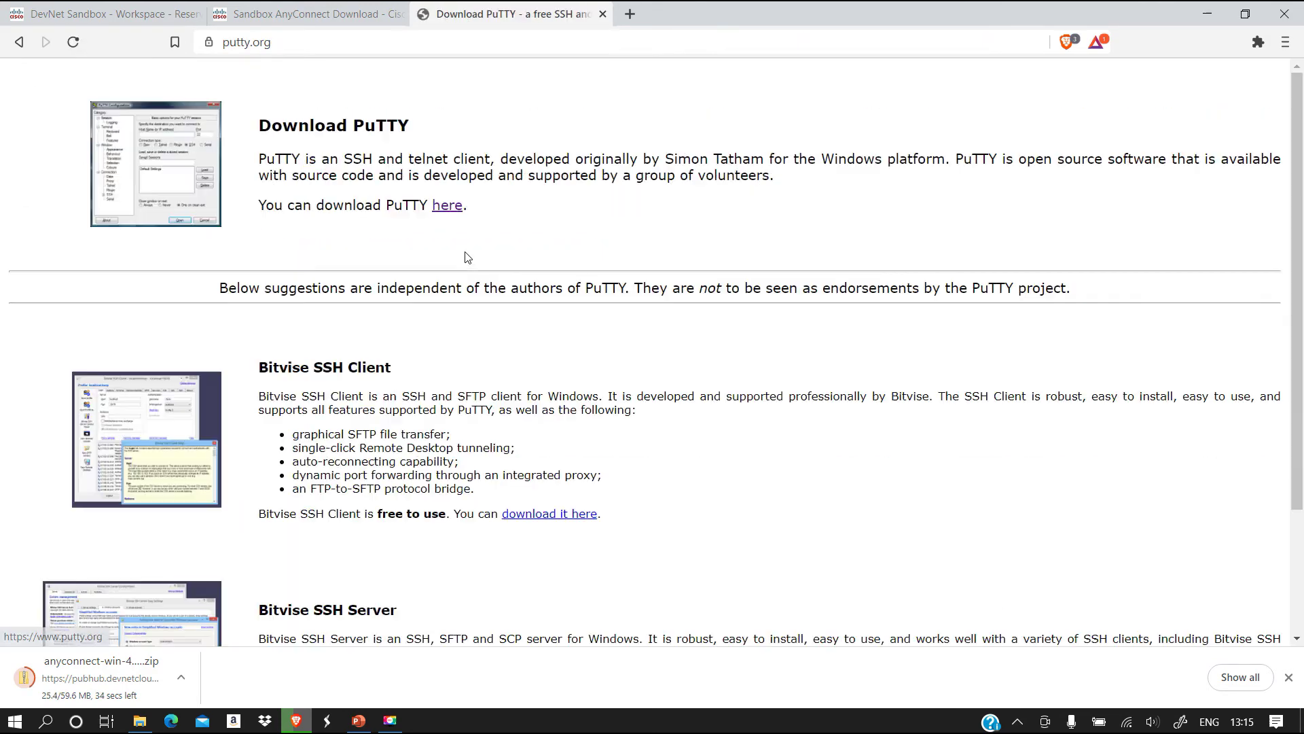
left_click(447, 205)
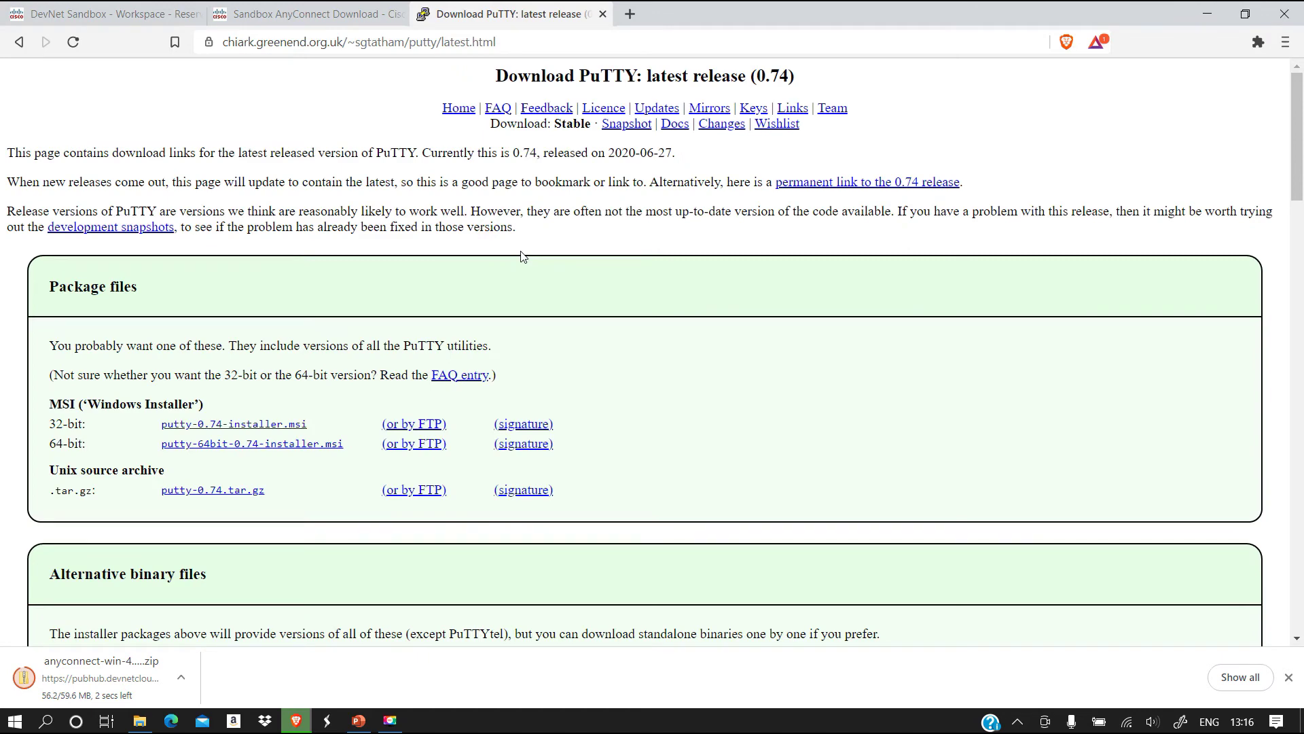
left_click_drag(1297, 156, 1296, 210)
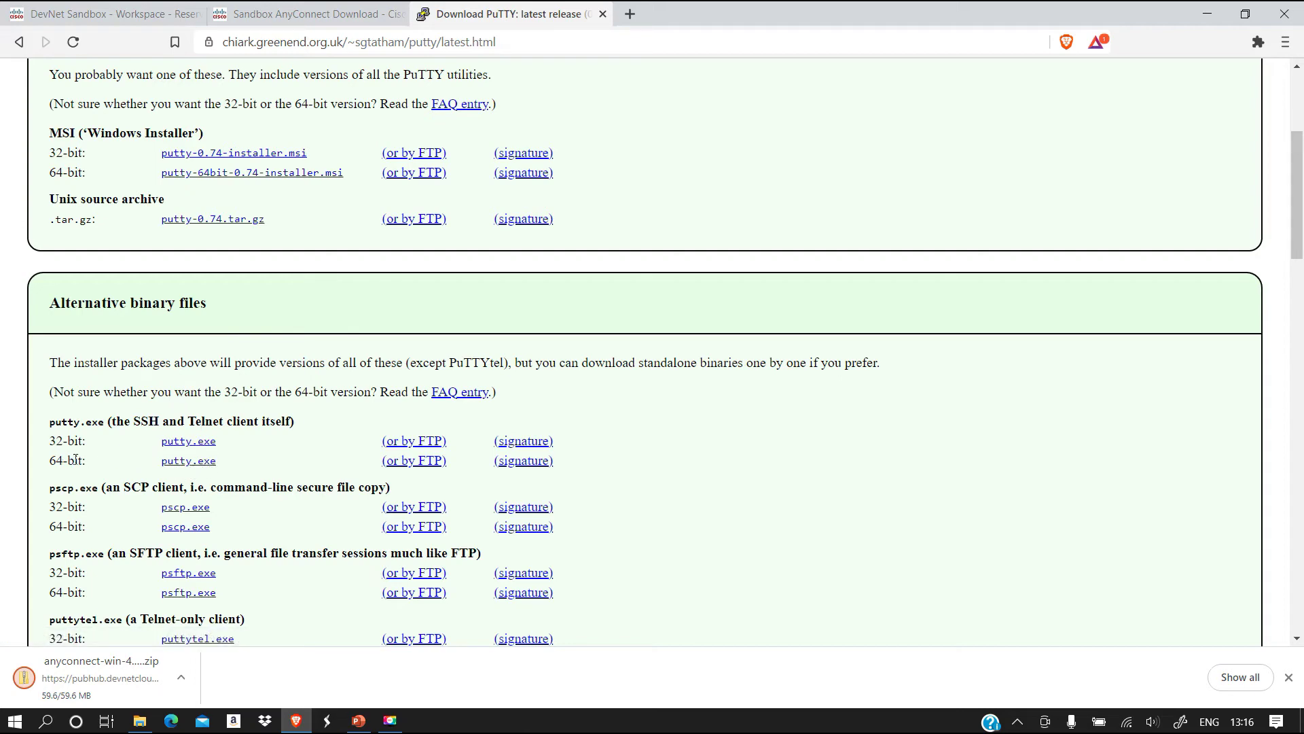
left_click(185, 463)
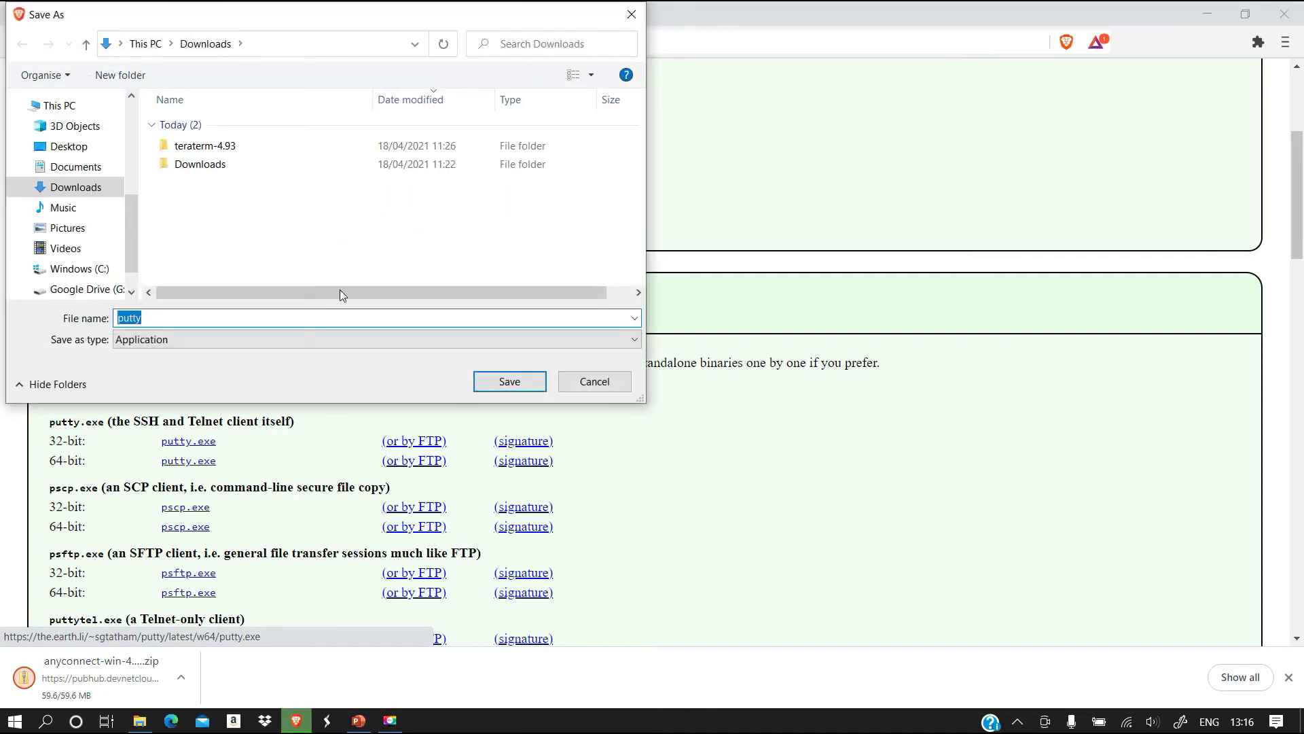
left_click(509, 381)
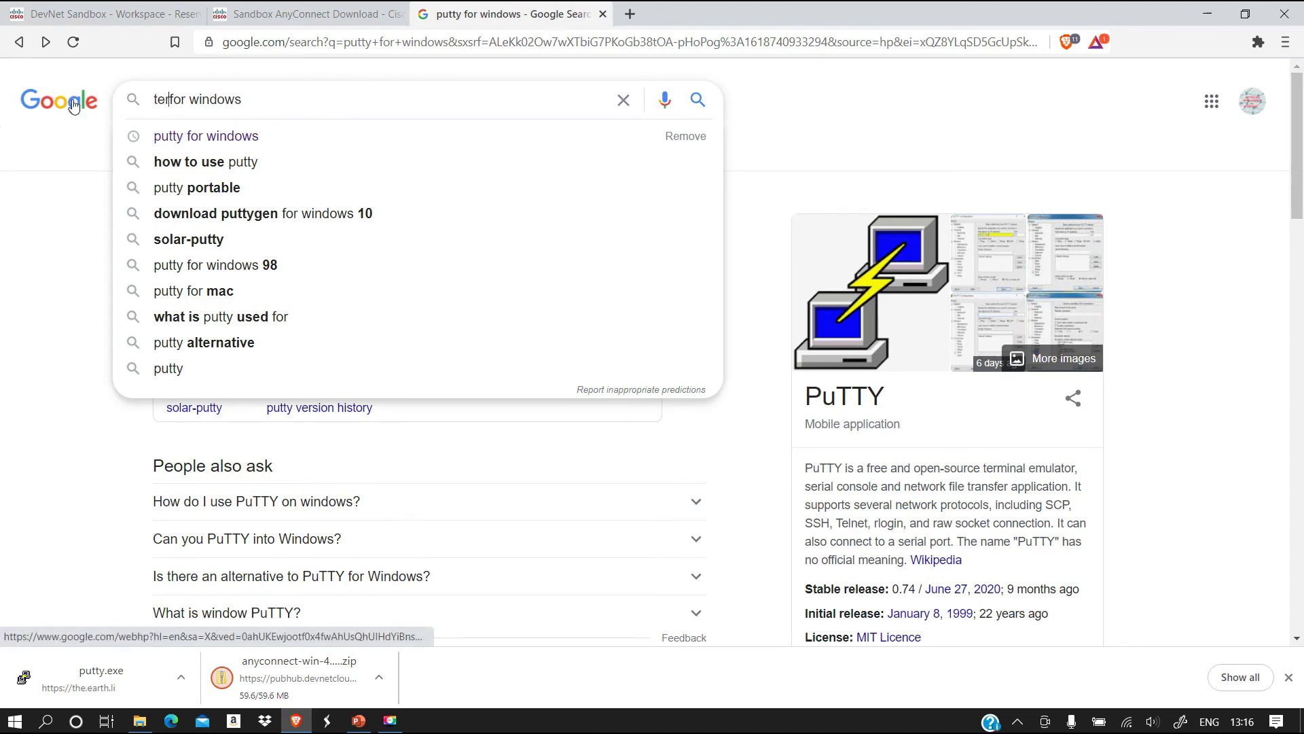
Step: Search 'tera term for windows', inspect the Tera Term download page, and return to the results
type("a term")
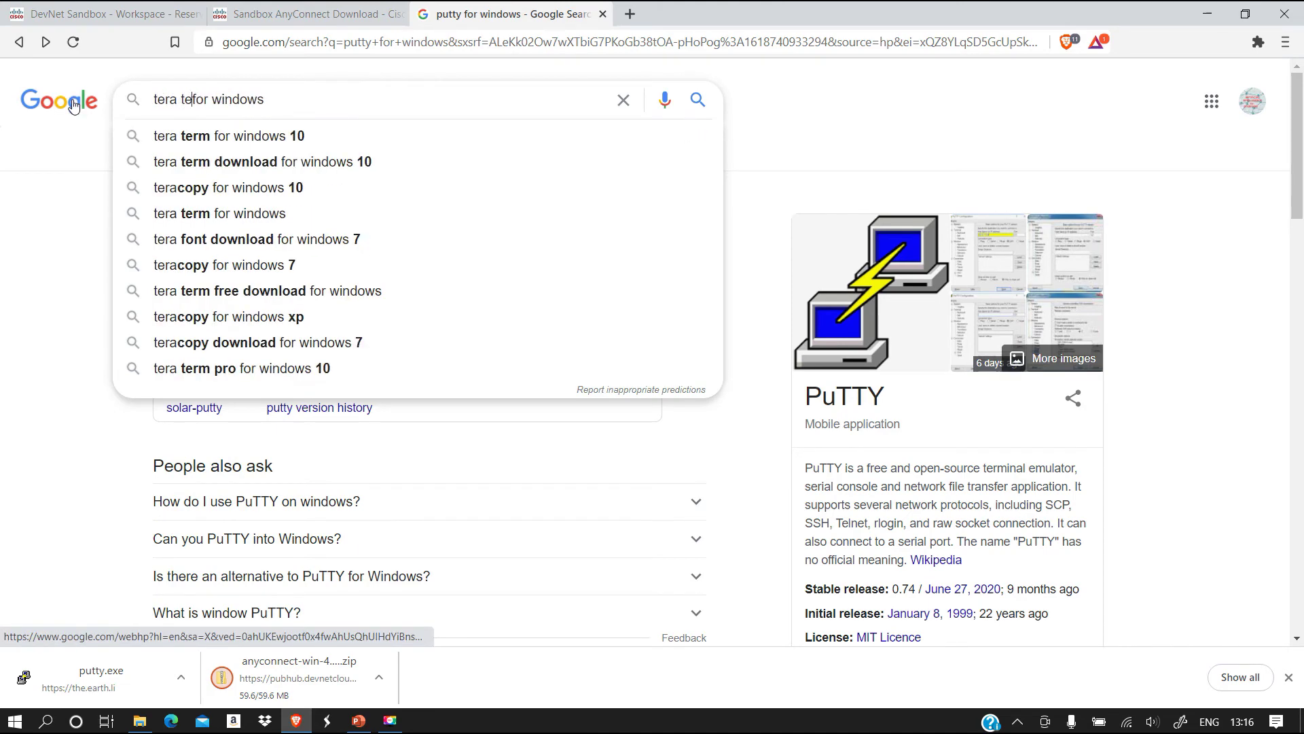
key("Return")
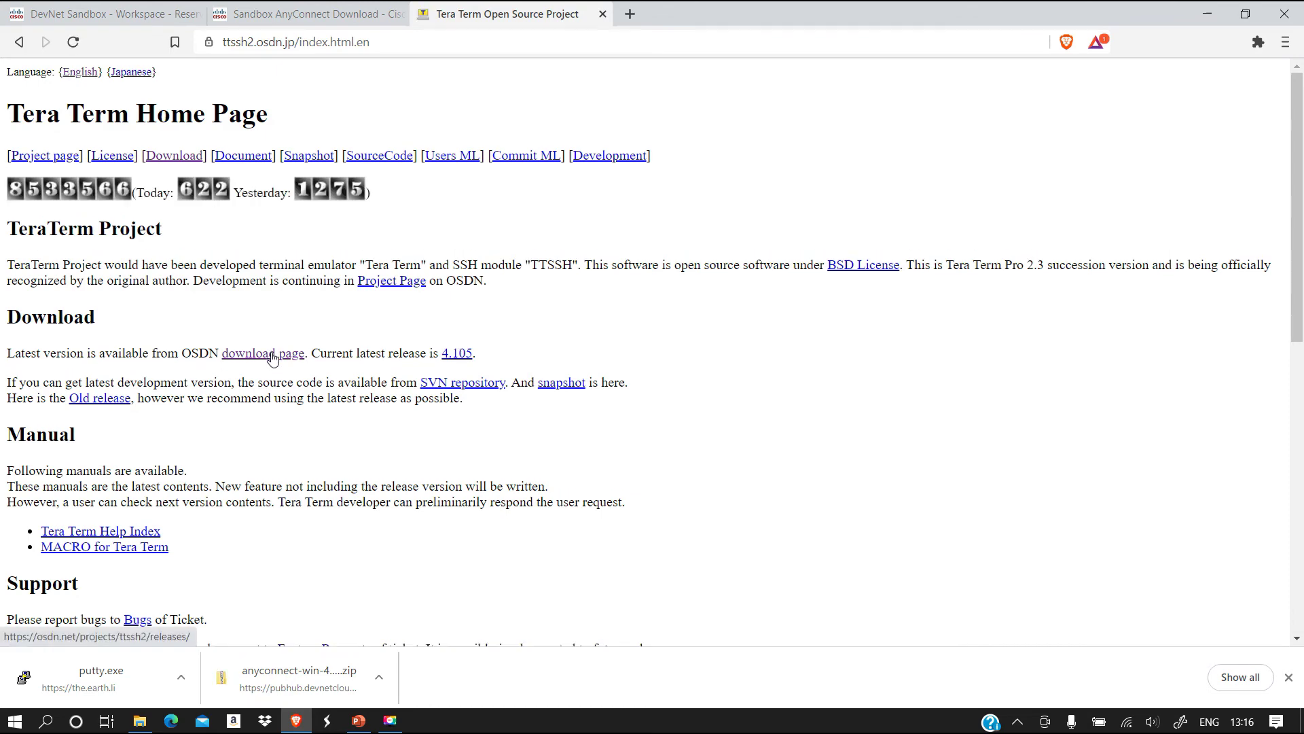
left_click(273, 358)
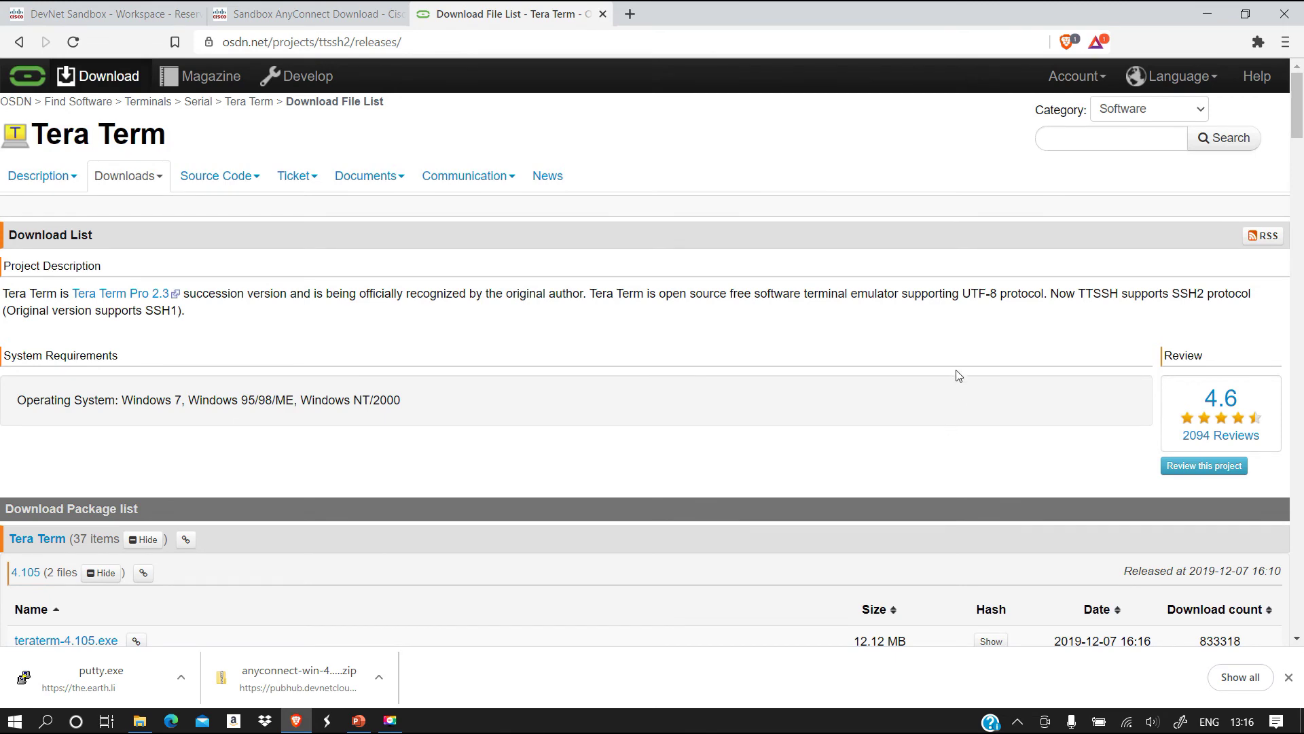
left_click_drag(1297, 100, 1298, 141)
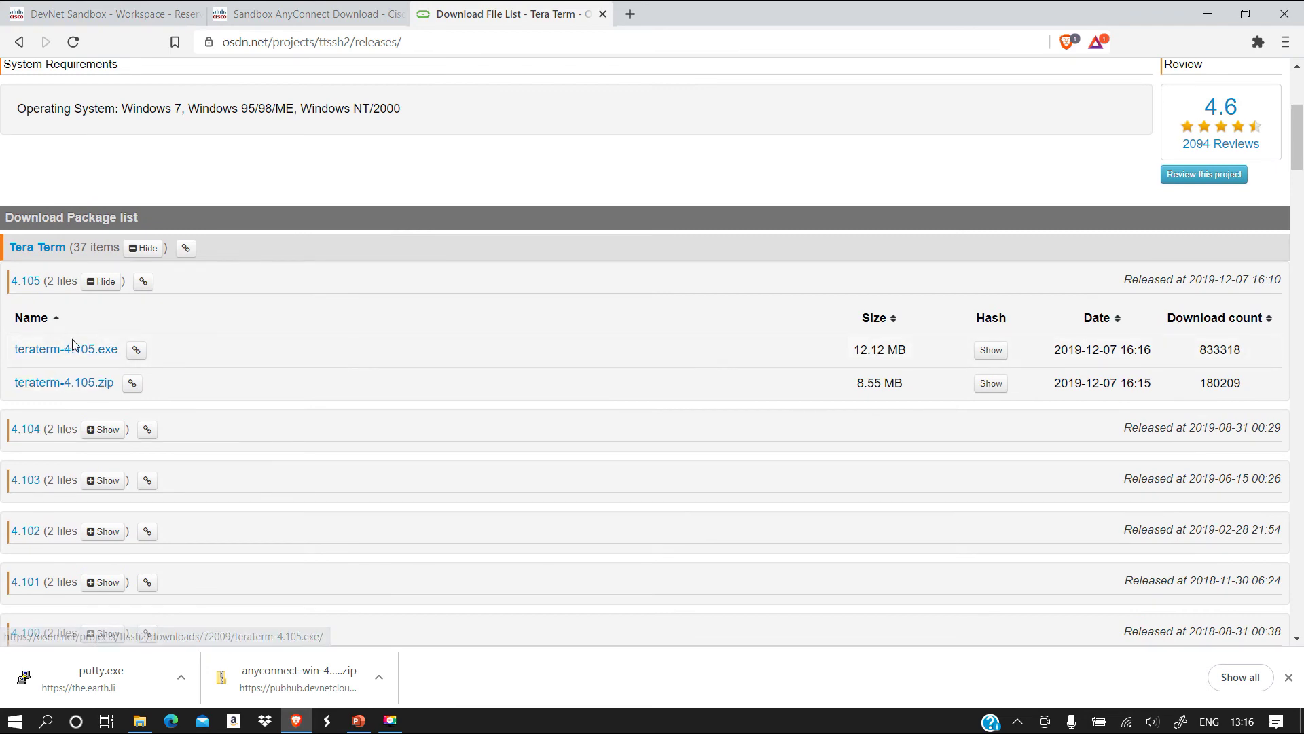
left_click(21, 44)
left_click(21, 44)
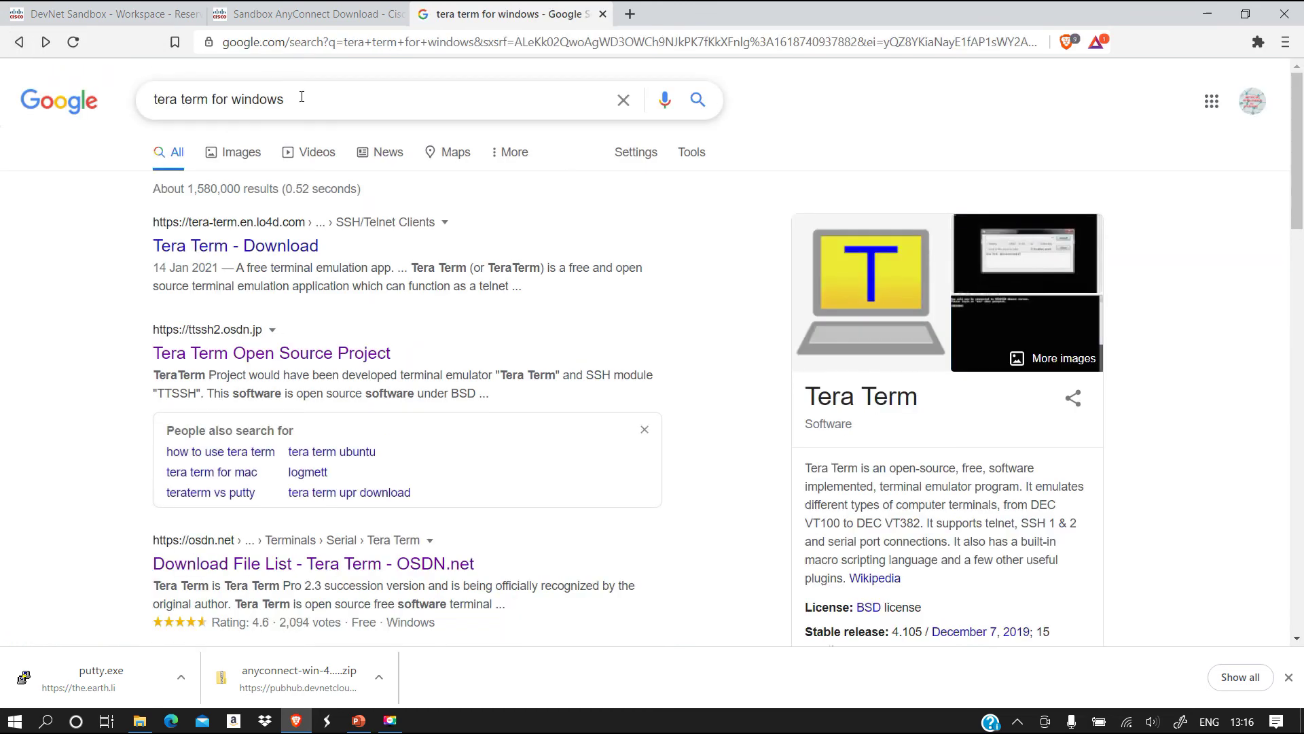
Step: Search for portable Tera Term and save ttpro313.zip from portablefreeware.com to Downloads
left_click(303, 98)
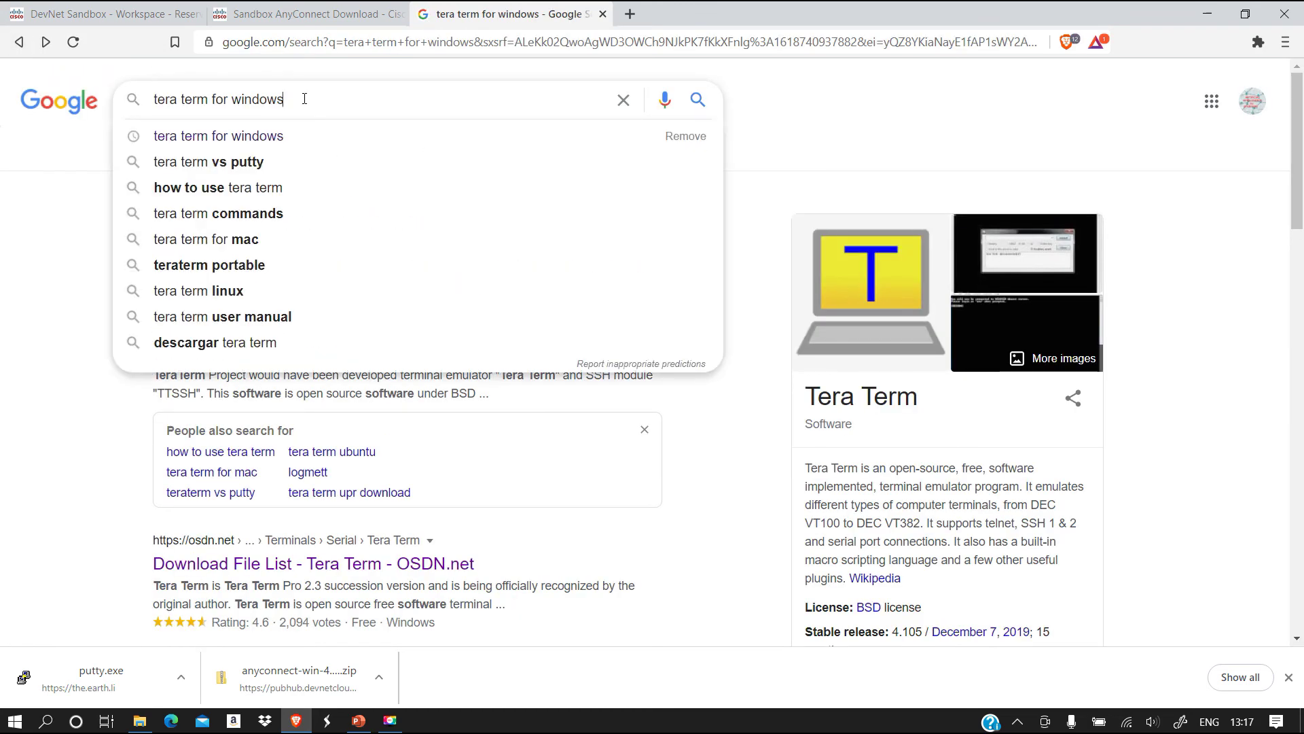
type("porta")
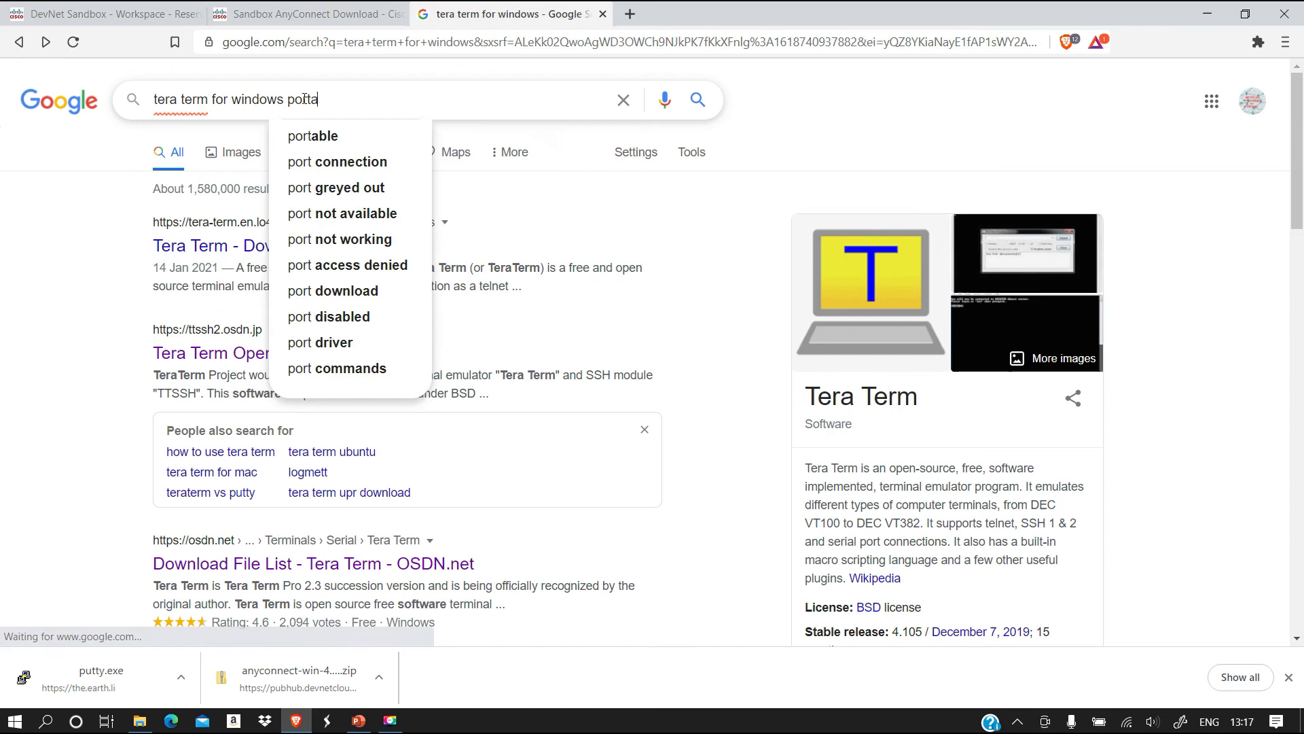
left_click(329, 135)
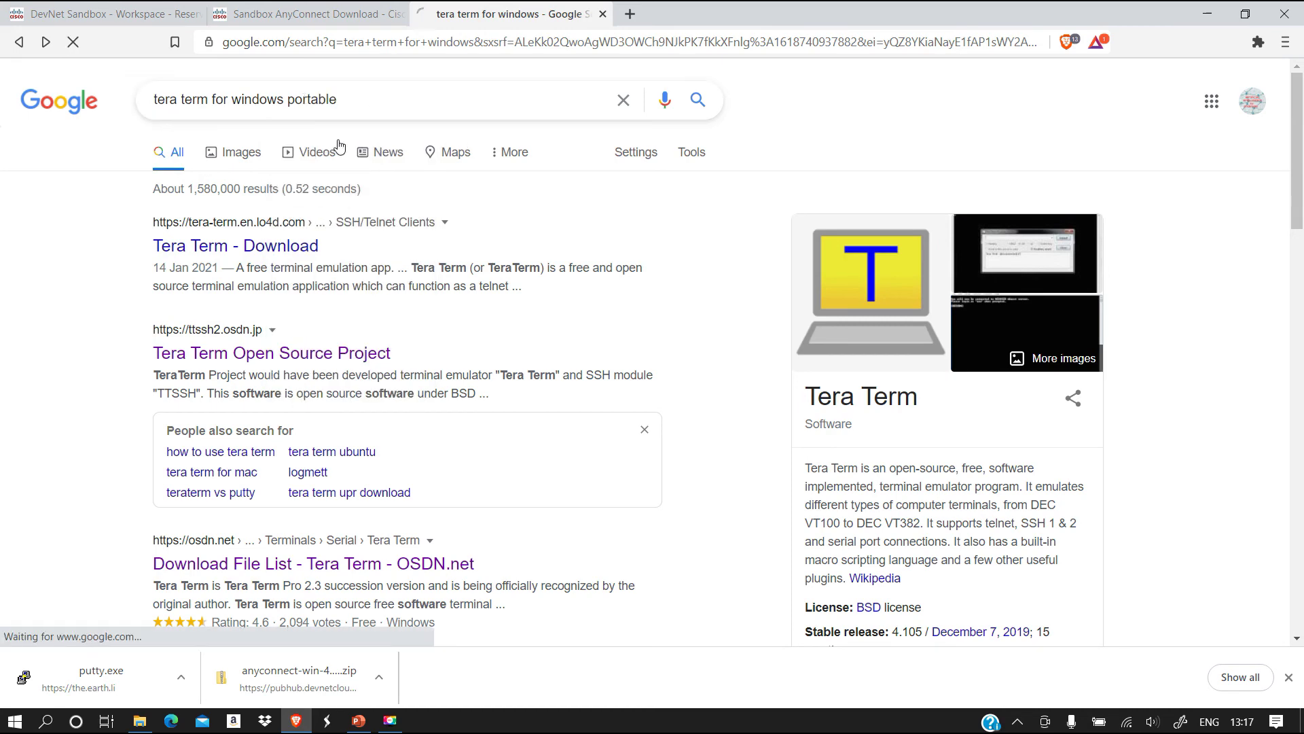
key("alt+Left")
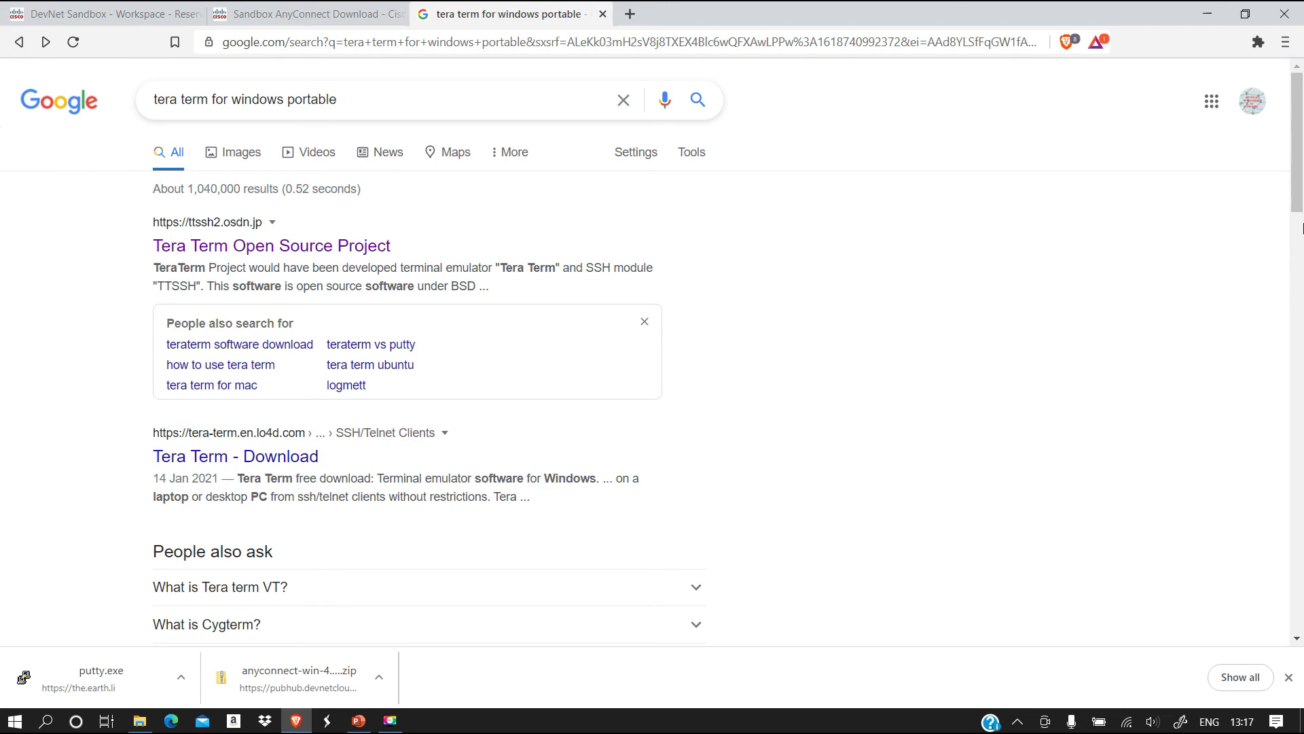
left_click_drag(1297, 204, 1257, 323)
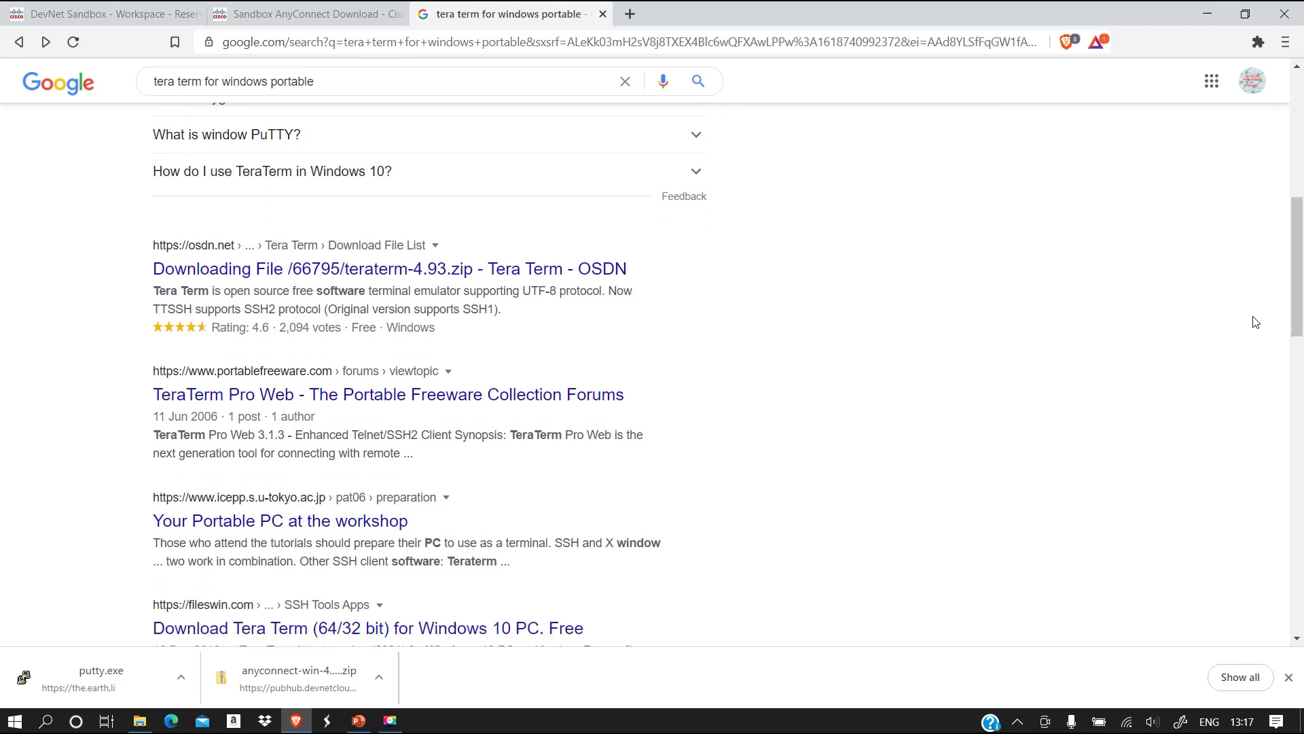
left_click(563, 401)
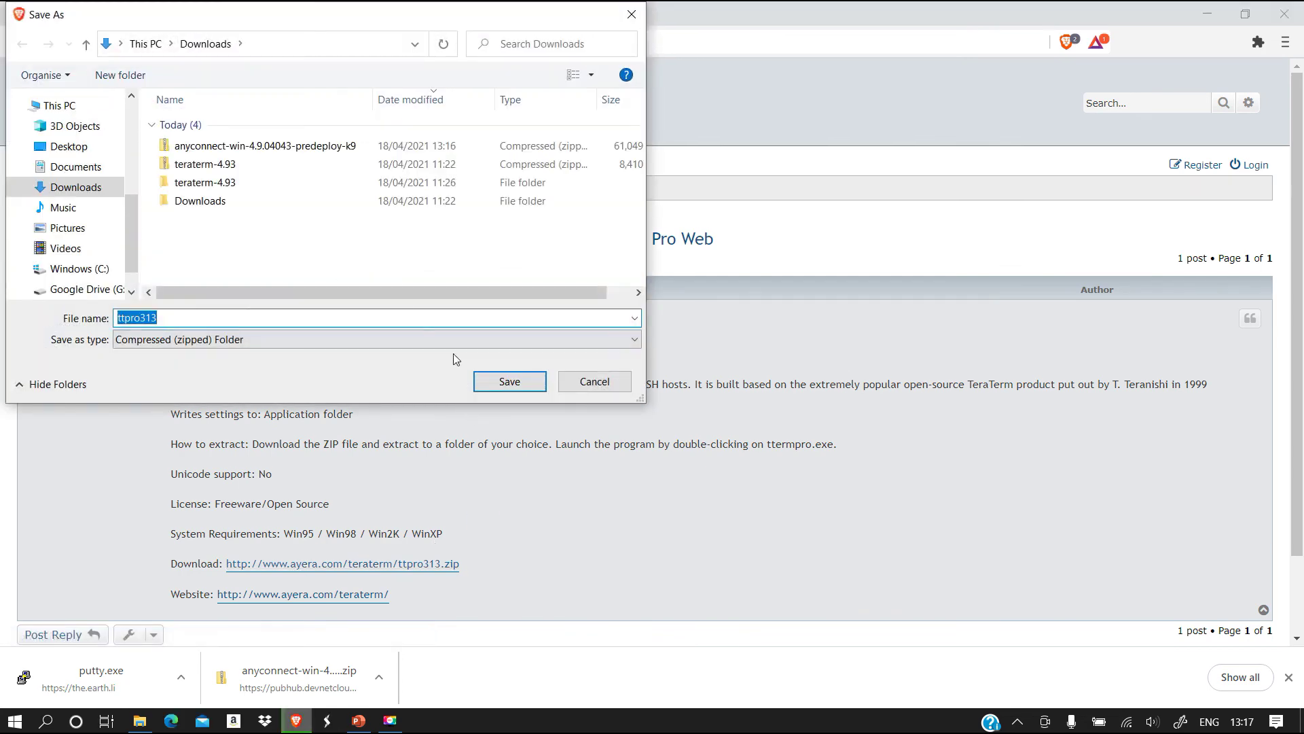
left_click(506, 381)
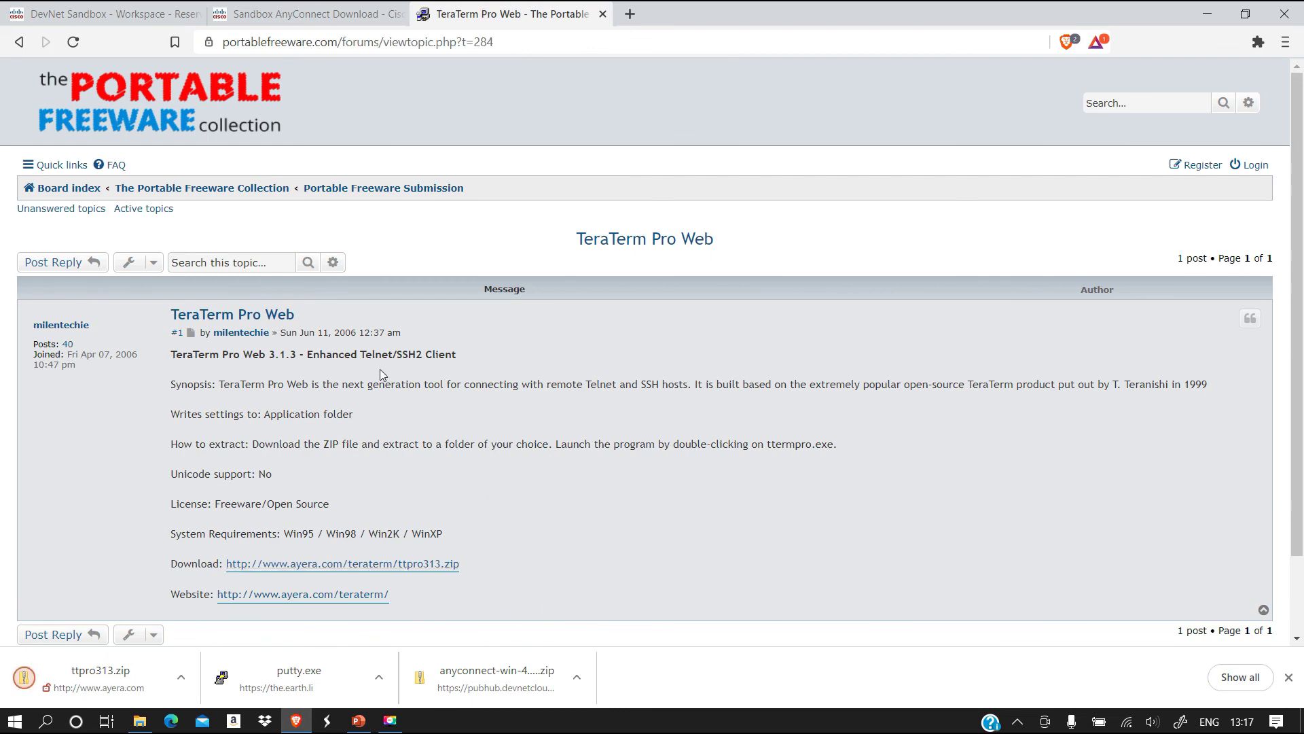
right_click(319, 15)
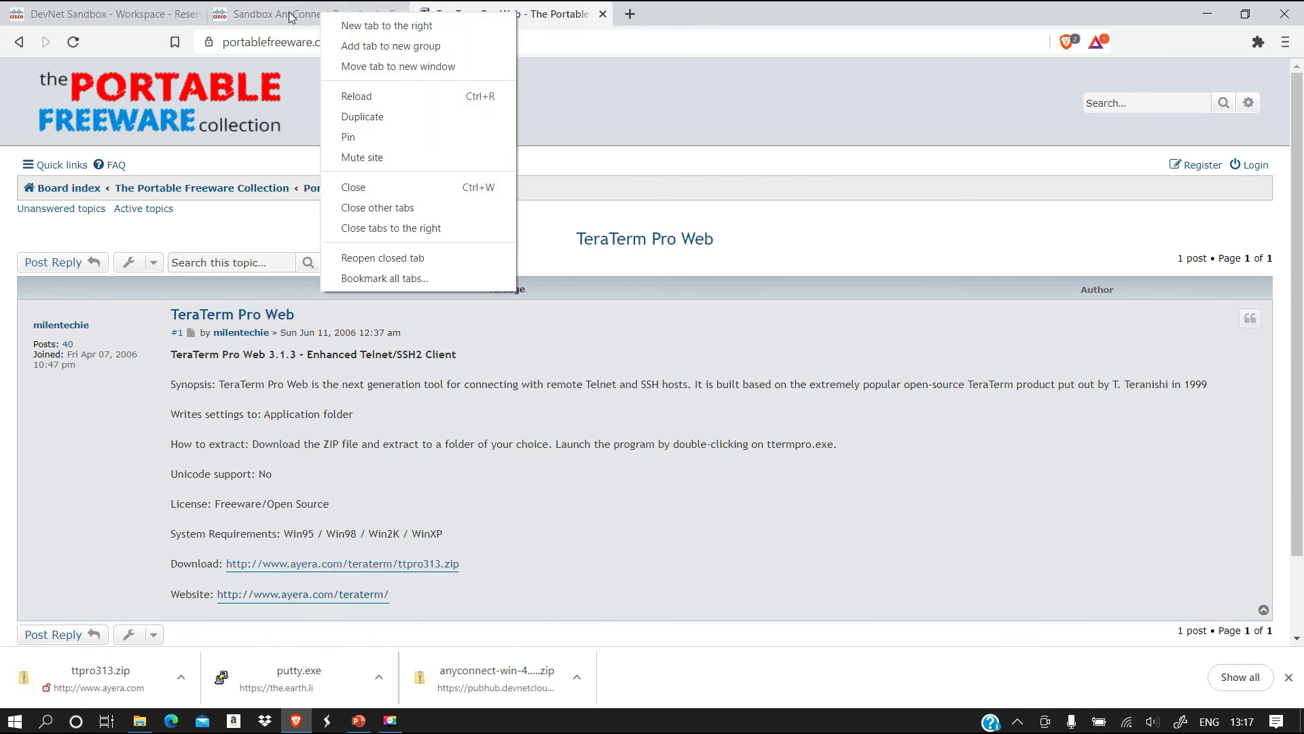
Step: Switch back to the DevNet Sandbox workspace tab showing the CML topology
key("ctrl+Tab")
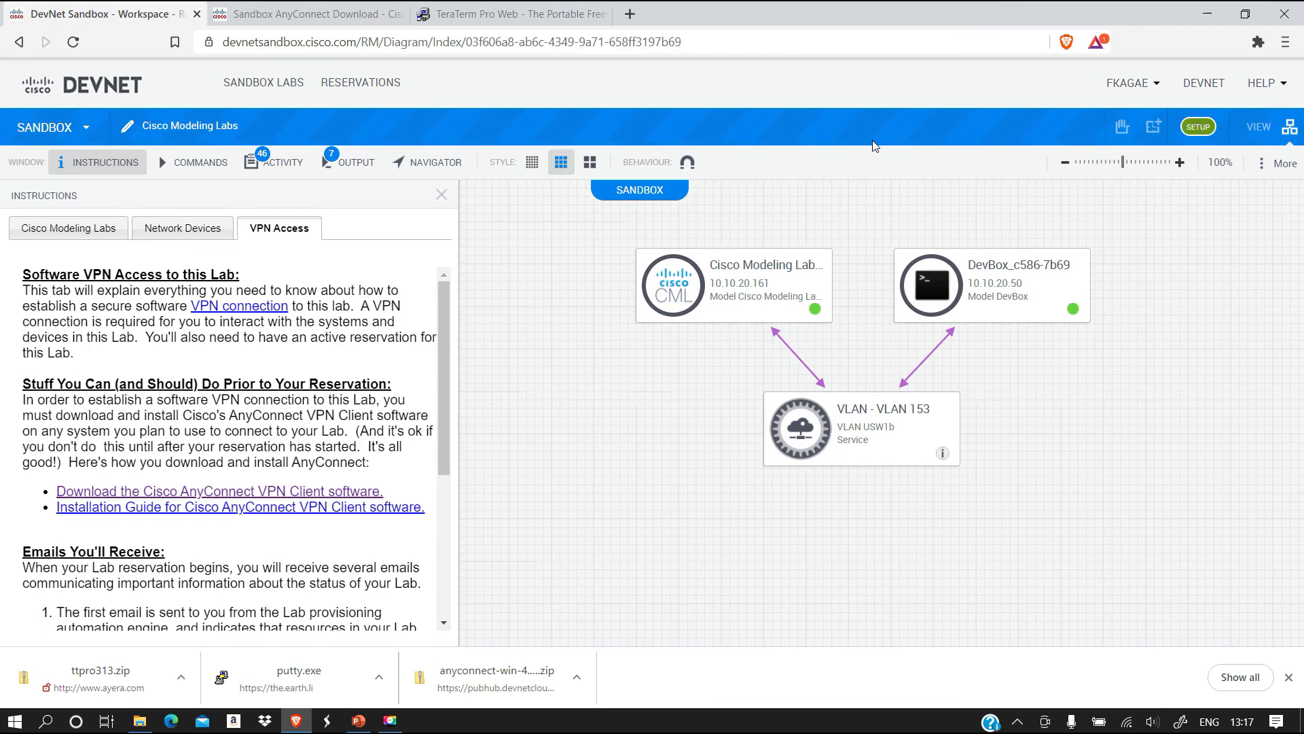